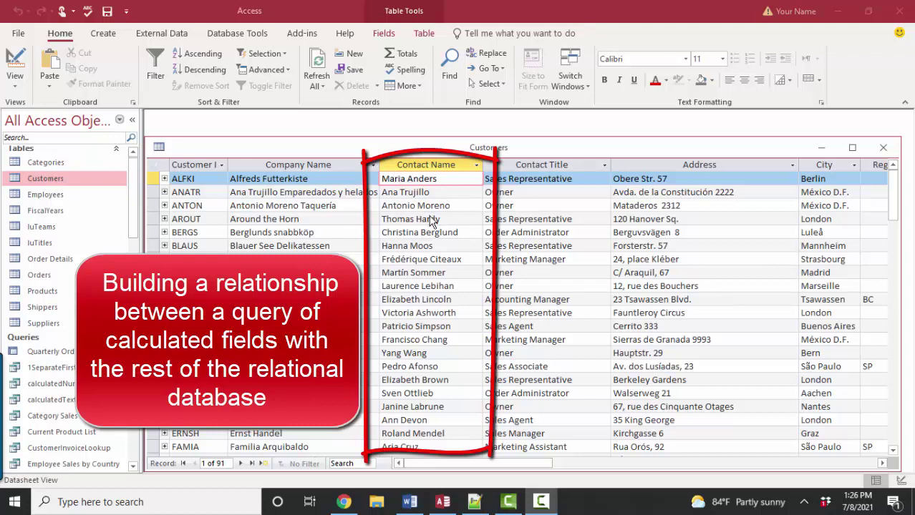
Step: Examine the full name stored in the Contact Name field of the first Customers record
{"action": "left_click", "coordinate": [401, 179]}
{"action": "key", "text": "End"}
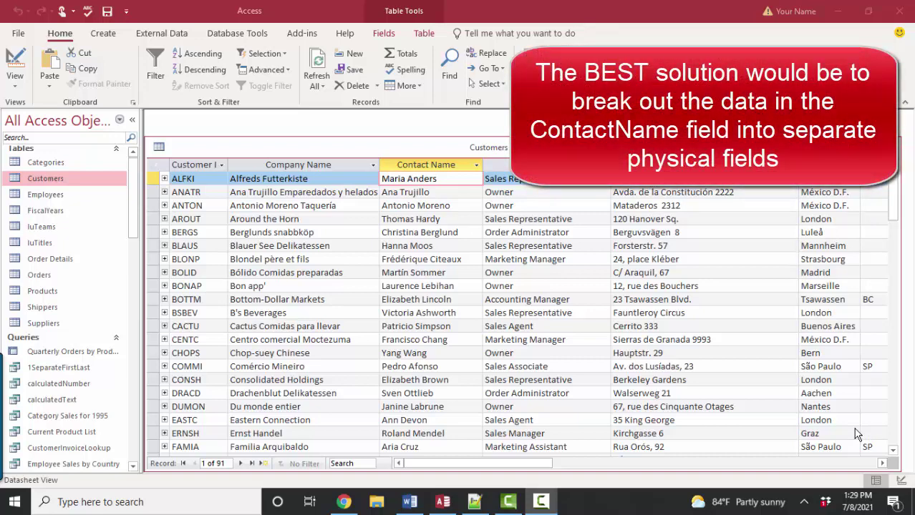
{"action": "left_click", "coordinate": [406, 179]}
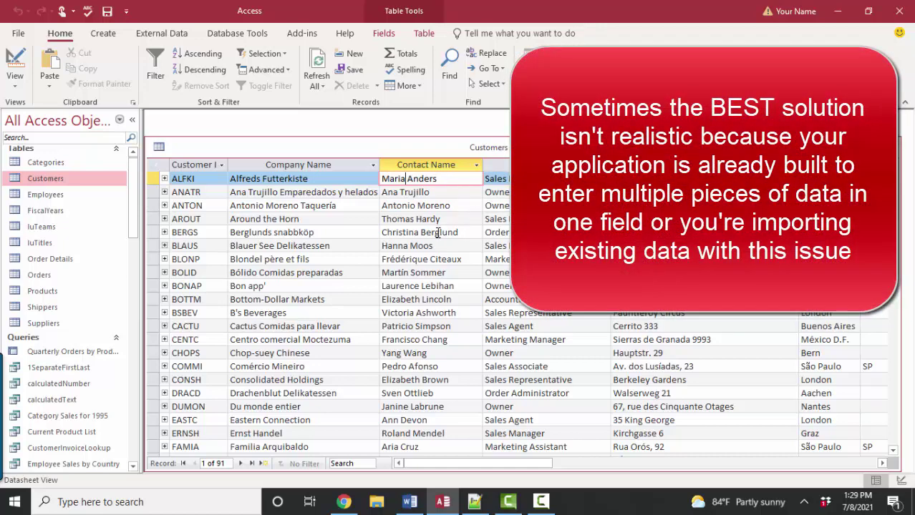
{"action": "left_click_drag", "start_coordinate": [435, 180], "coordinate": [324, 174]}
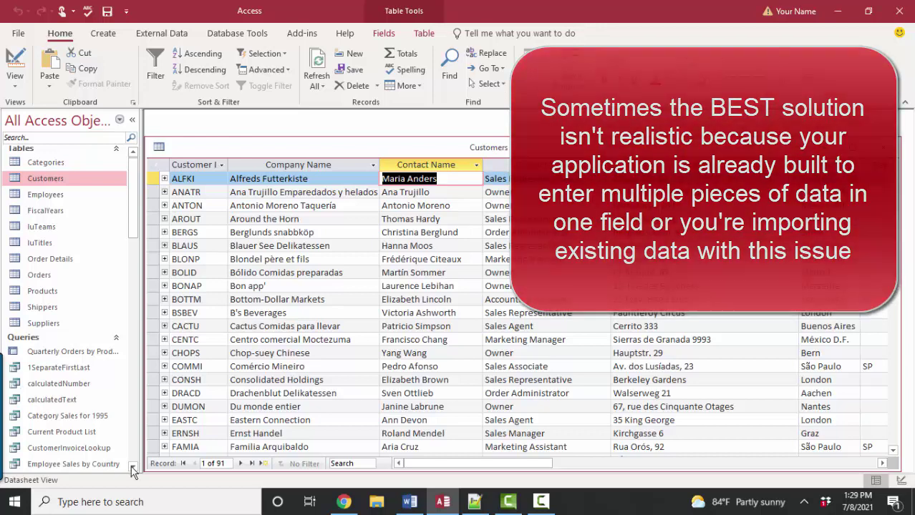
Step: Open the SeparateString query and review how it splits contact names into first, middle and last name columns
{"action": "left_click", "coordinate": [136, 443]}
{"action": "double_click", "coordinate": [77, 423]}
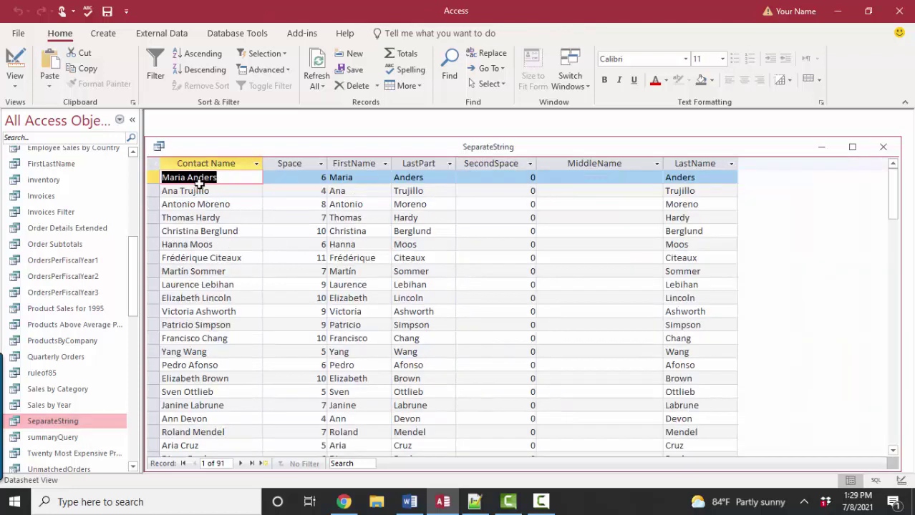
{"action": "left_click", "coordinate": [360, 179]}
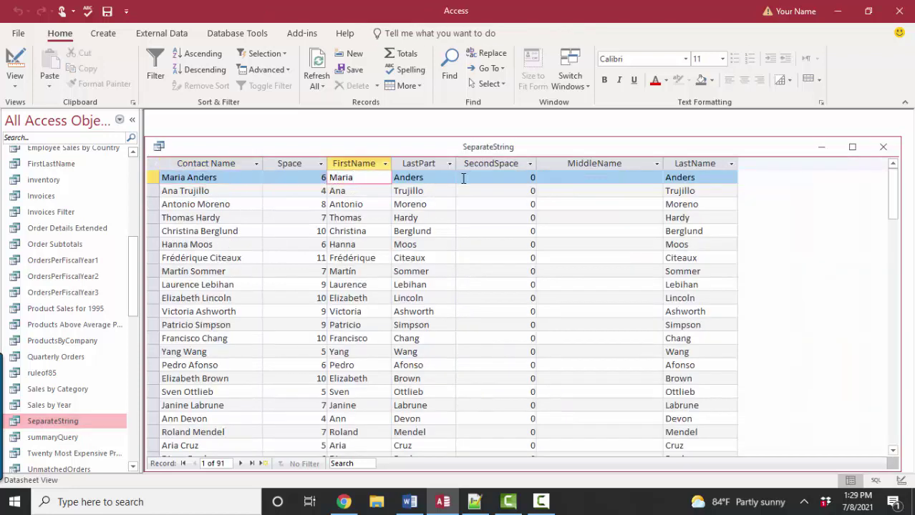
{"action": "left_click", "coordinate": [698, 179]}
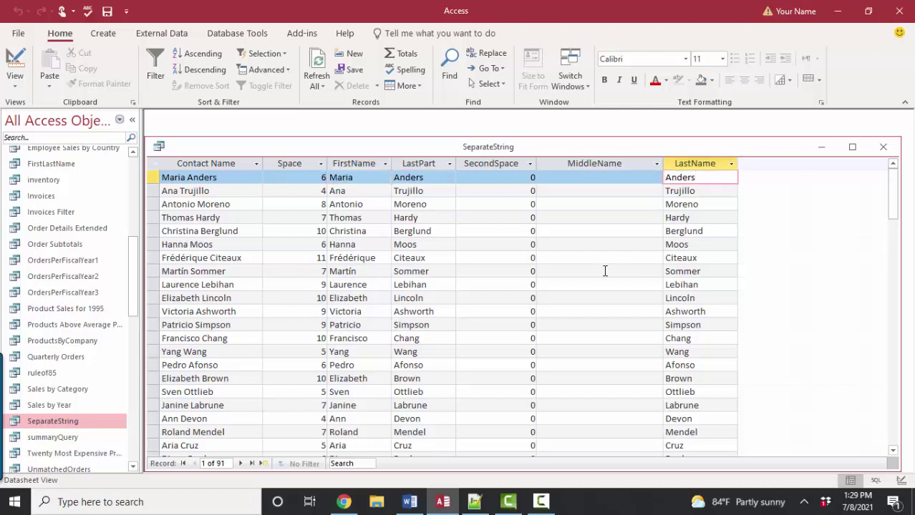
{"action": "scroll", "coordinate": [605, 279], "scroll_direction": "down", "scroll_amount": 5}
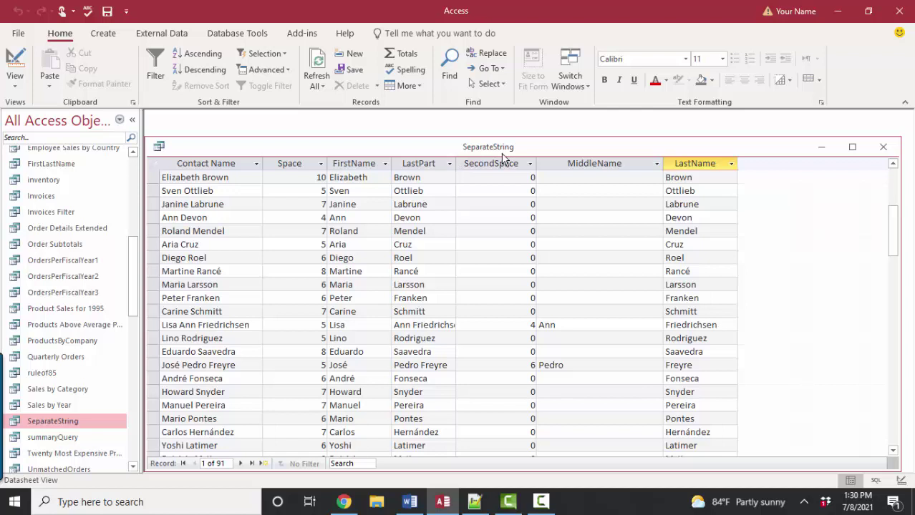
Step: Append "on" to the contact name in the first SeparateString record, commit the record and close the query
{"action": "key", "text": "ctrl+Home"}
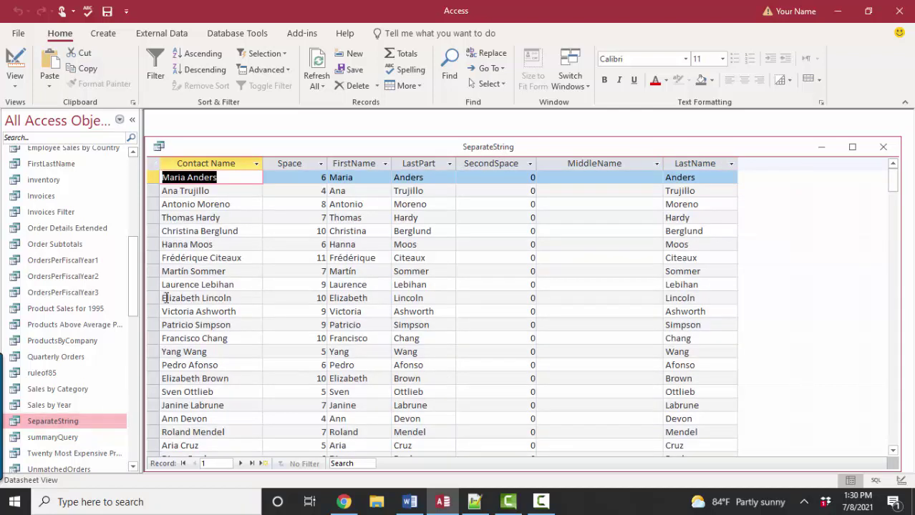
{"action": "left_click", "coordinate": [230, 178]}
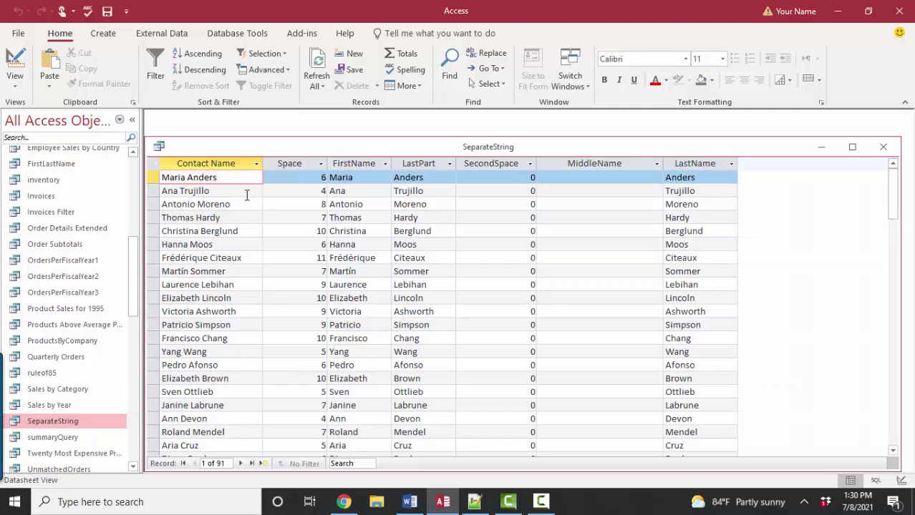
{"action": "type", "text": "on"}
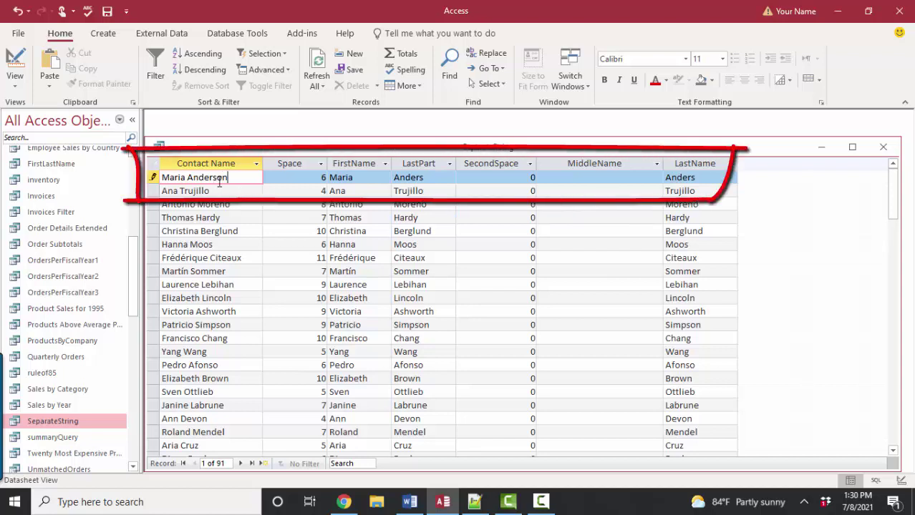
{"action": "left_click", "coordinate": [235, 193]}
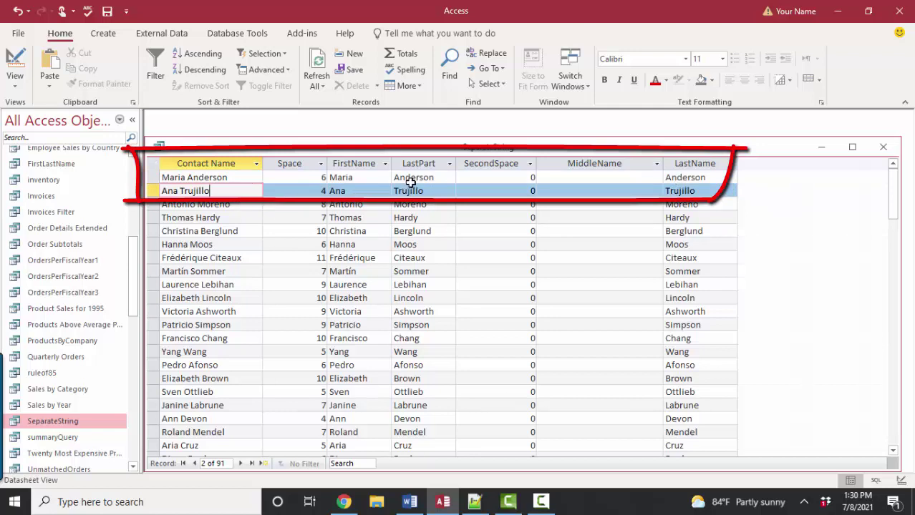
{"action": "left_click", "coordinate": [884, 148]}
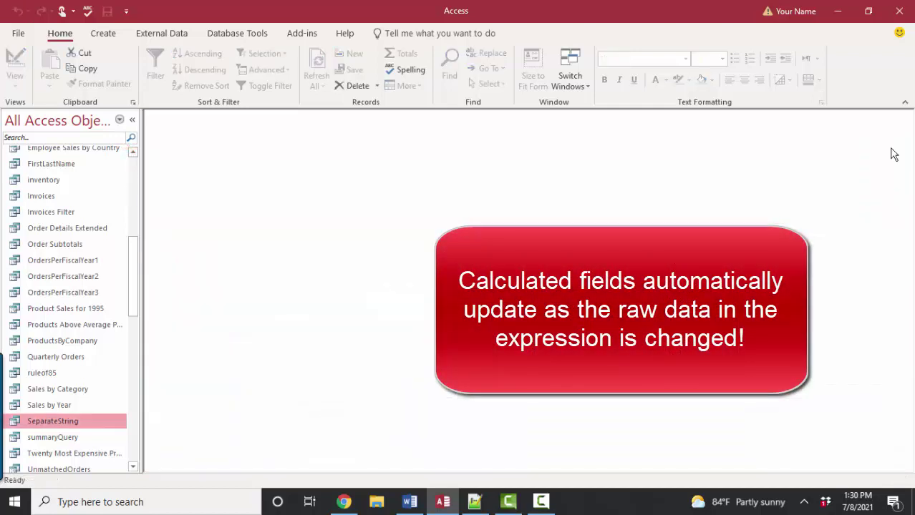
Step: Start a new query in Design view with the Customers table and the SeparateString query as its sources
{"action": "left_click", "coordinate": [107, 34]}
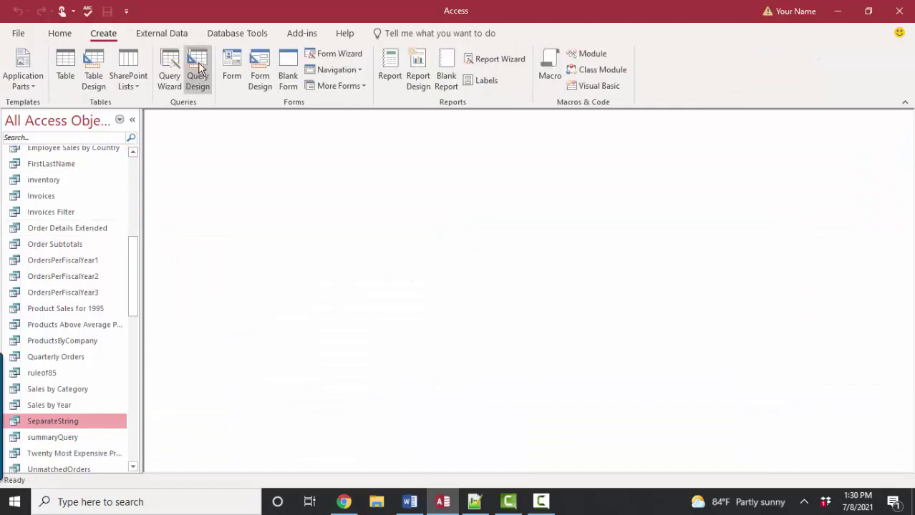
{"action": "left_click", "coordinate": [198, 70]}
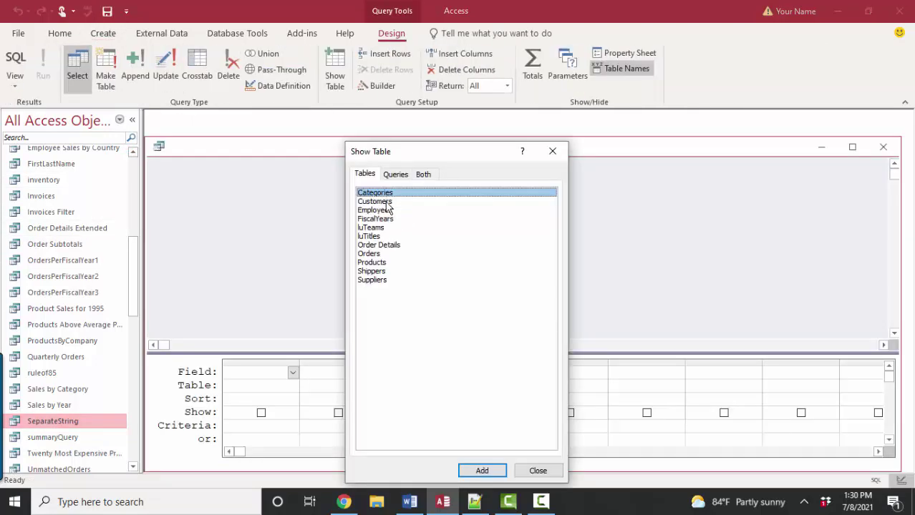
{"action": "double_click", "coordinate": [374, 201]}
{"action": "left_click", "coordinate": [331, 69]}
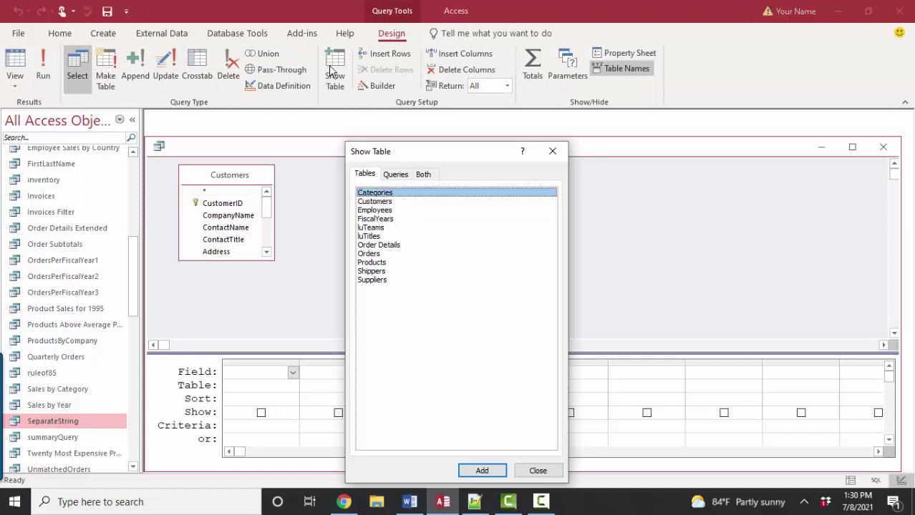
{"action": "left_click", "coordinate": [396, 176]}
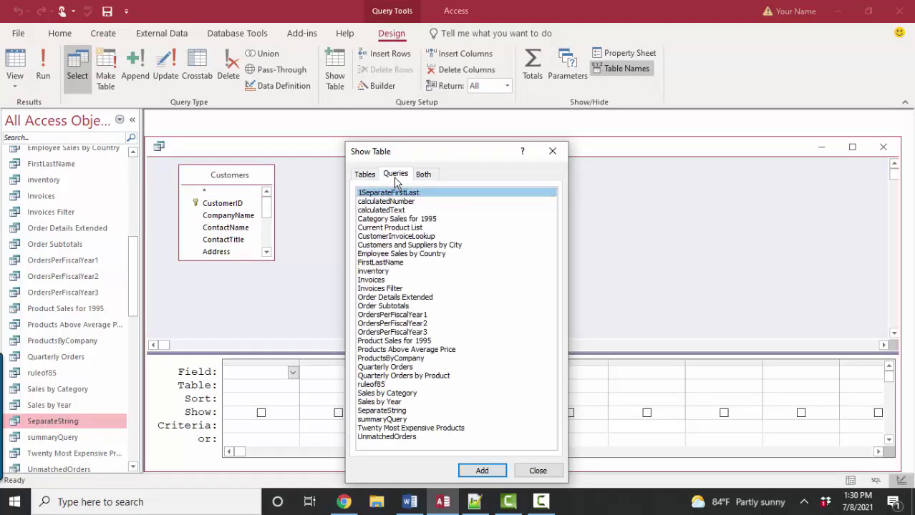
{"action": "double_click", "coordinate": [391, 412]}
{"action": "left_click", "coordinate": [547, 472]}
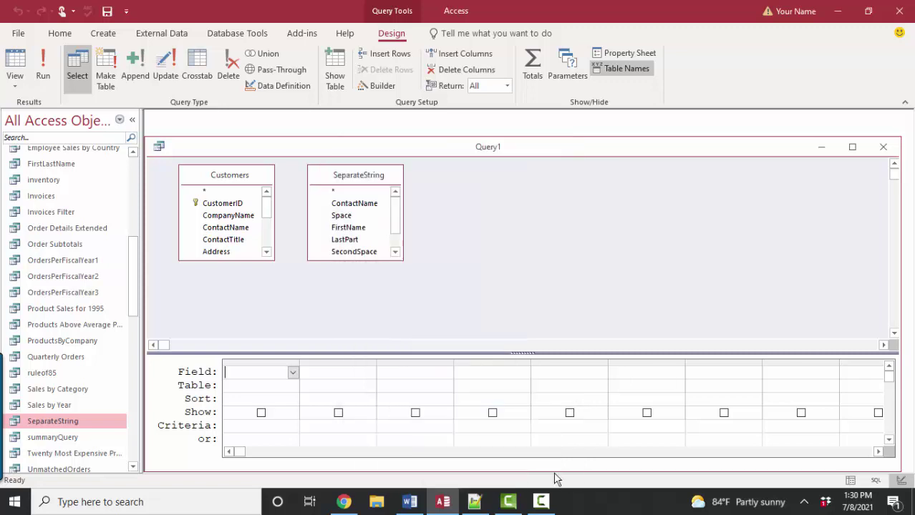
Step: Enlarge both field lists to compare the fields available for a join, and discard the new query without saving
{"action": "left_click_drag", "start_coordinate": [219, 261], "coordinate": [216, 335]}
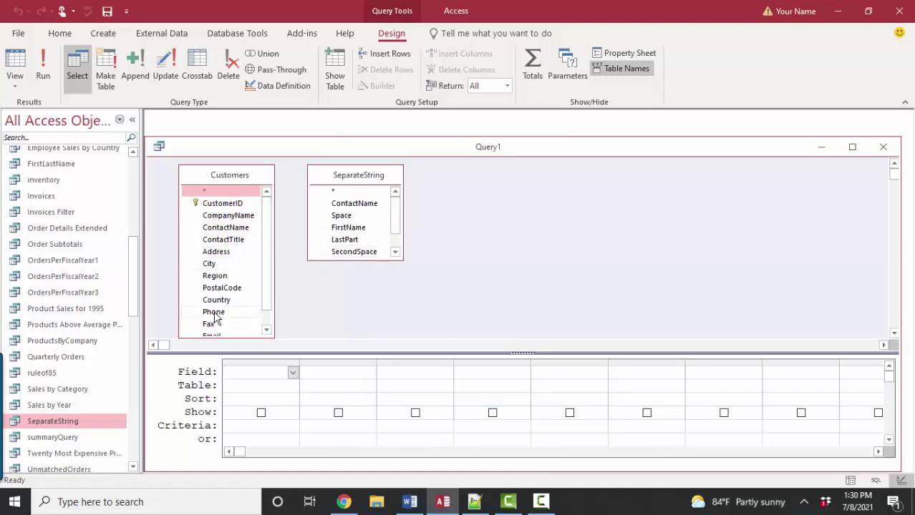
{"action": "left_click", "coordinate": [373, 261]}
{"action": "left_click_drag", "start_coordinate": [373, 261], "coordinate": [372, 307]}
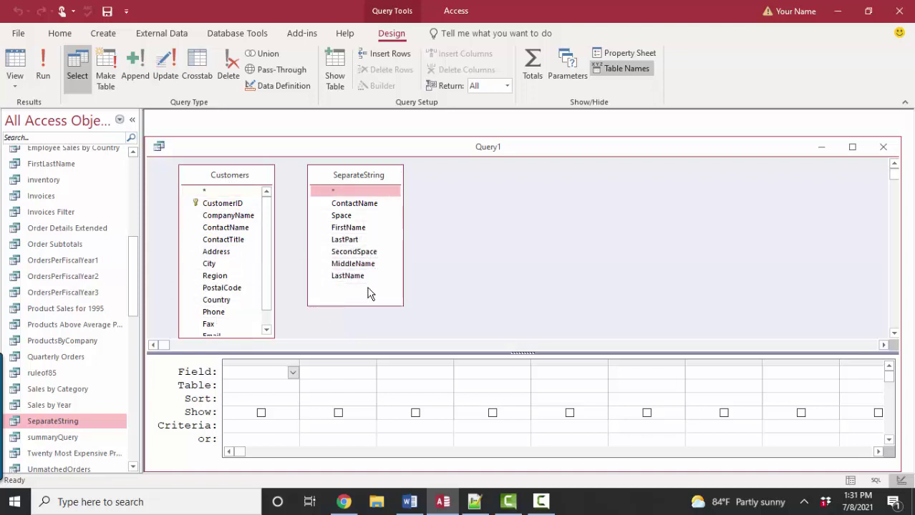
{"action": "left_click", "coordinate": [358, 279]}
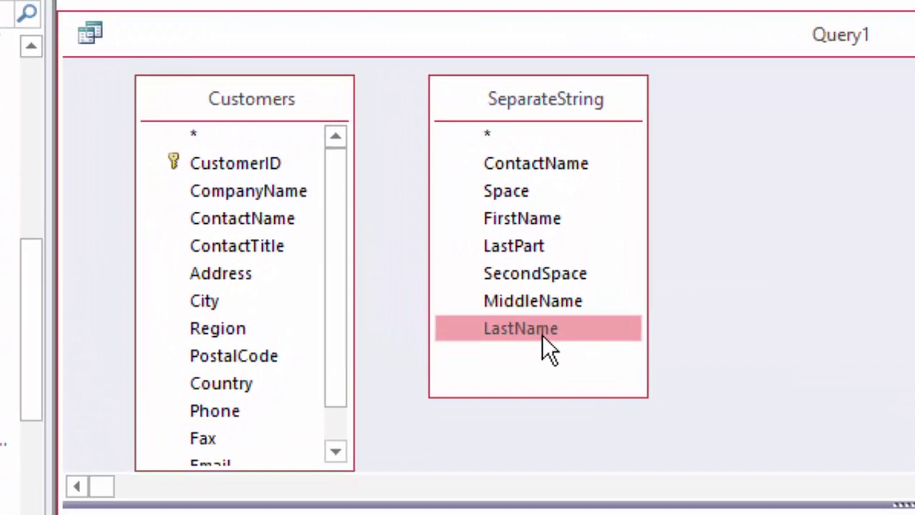
{"action": "left_click", "coordinate": [308, 130]}
{"action": "left_click", "coordinate": [593, 113]}
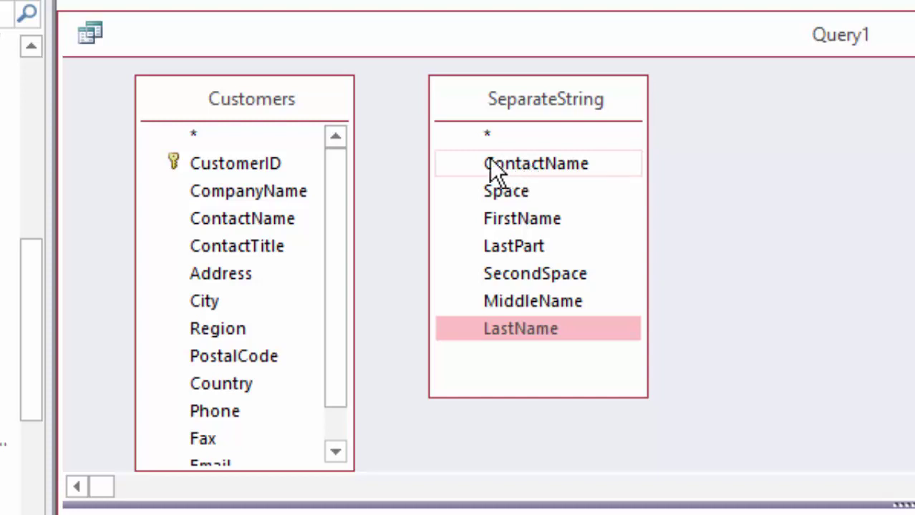
{"action": "left_click", "coordinate": [254, 166]}
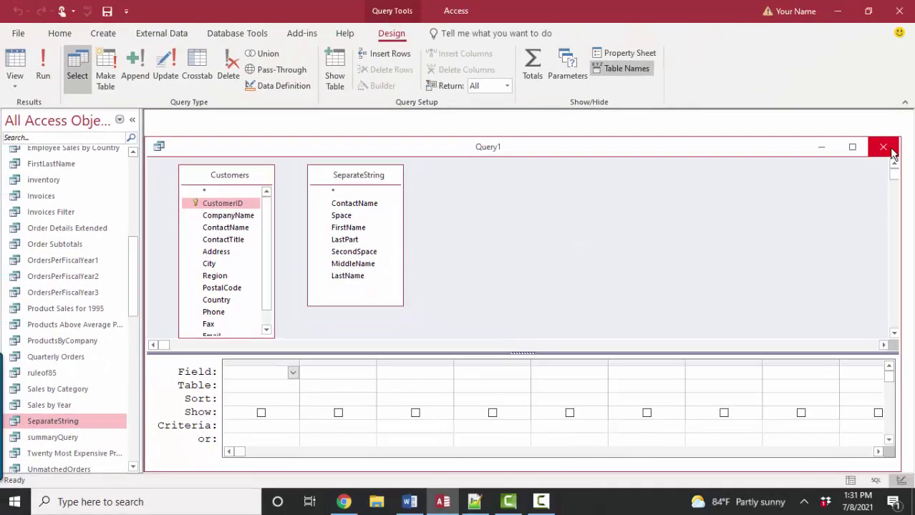
{"action": "left_click", "coordinate": [882, 146]}
{"action": "left_click", "coordinate": [464, 288]}
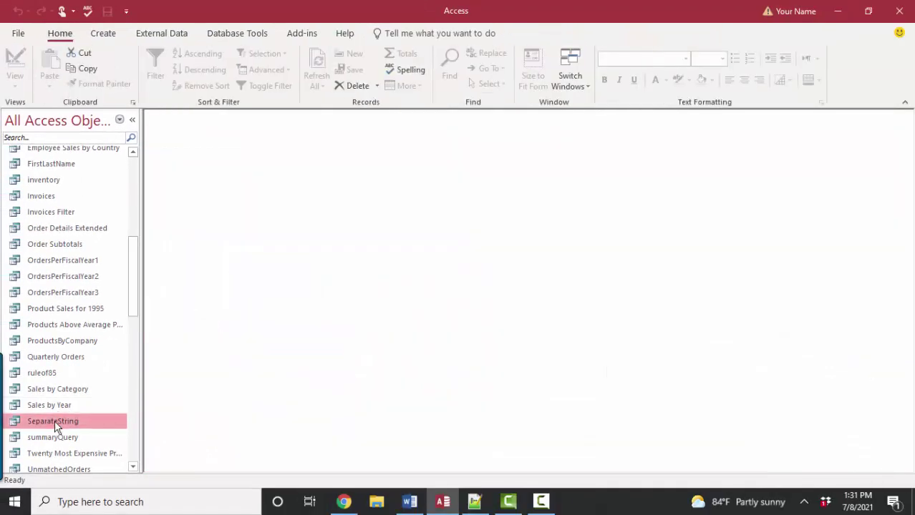
Step: Add CustomerID as the first field of the SeparateString query's design and autofit its column in the datasheet
{"action": "right_click", "coordinate": [54, 420]}
{"action": "left_click", "coordinate": [106, 283]}
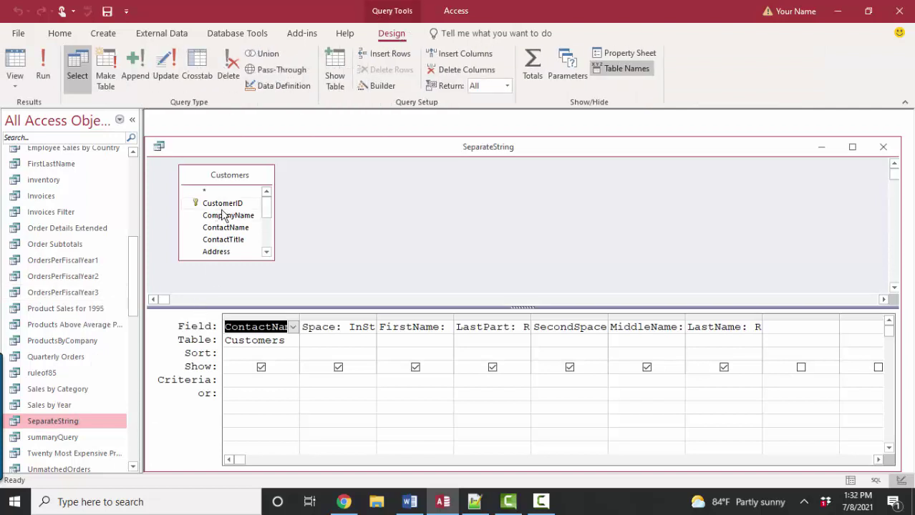
{"action": "left_click_drag", "start_coordinate": [222, 203], "coordinate": [241, 347]}
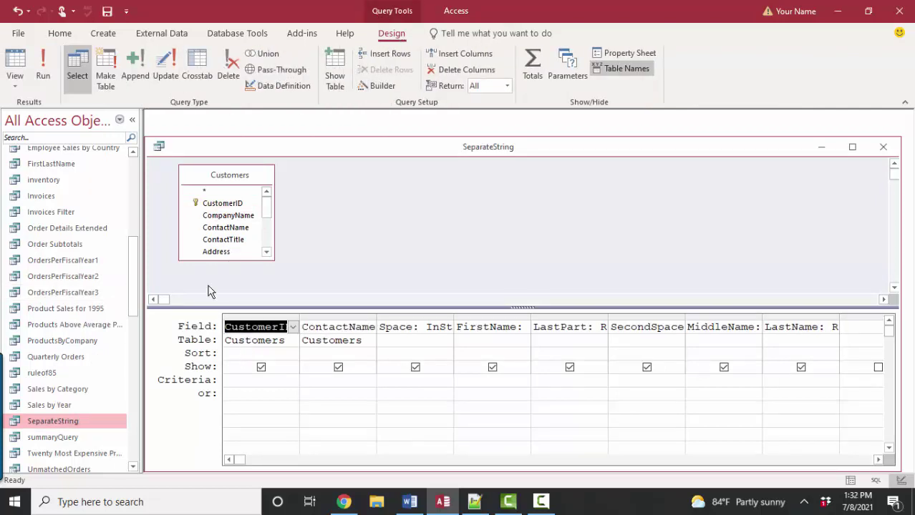
{"action": "left_click", "coordinate": [14, 68]}
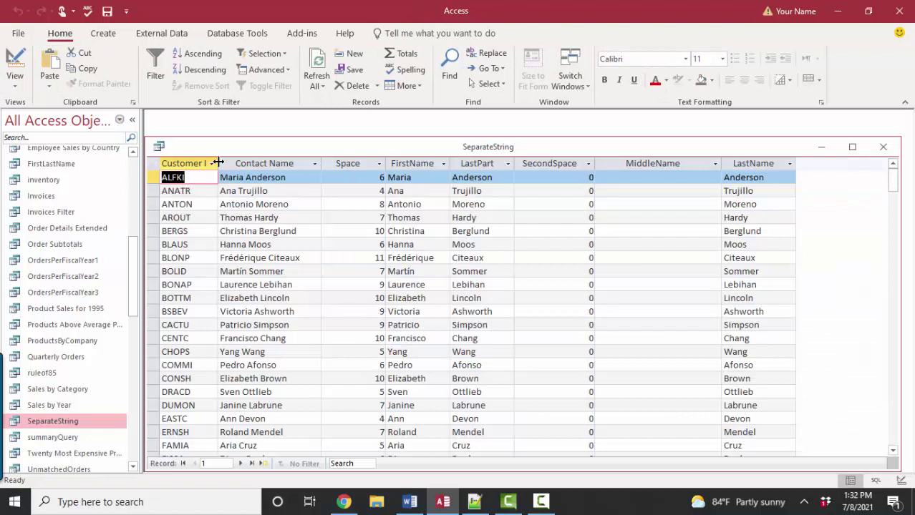
{"action": "double_click", "coordinate": [217, 163]}
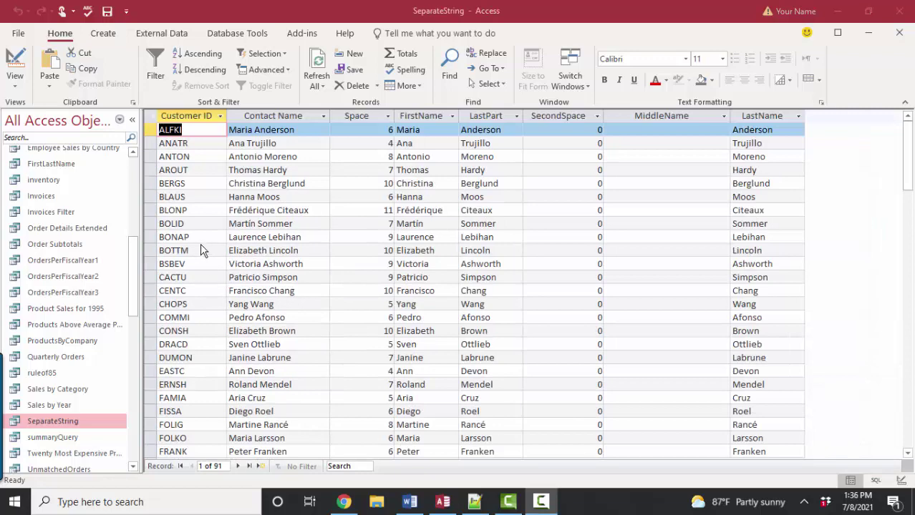
Step: Return the SeparateString query to Design view and close it, saving the changes
{"action": "key", "text": "F2"}
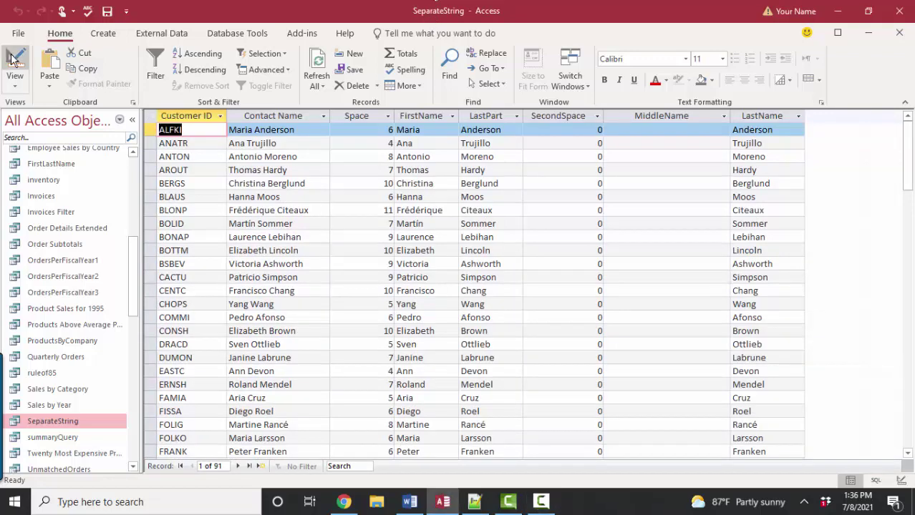
{"action": "left_click", "coordinate": [14, 63]}
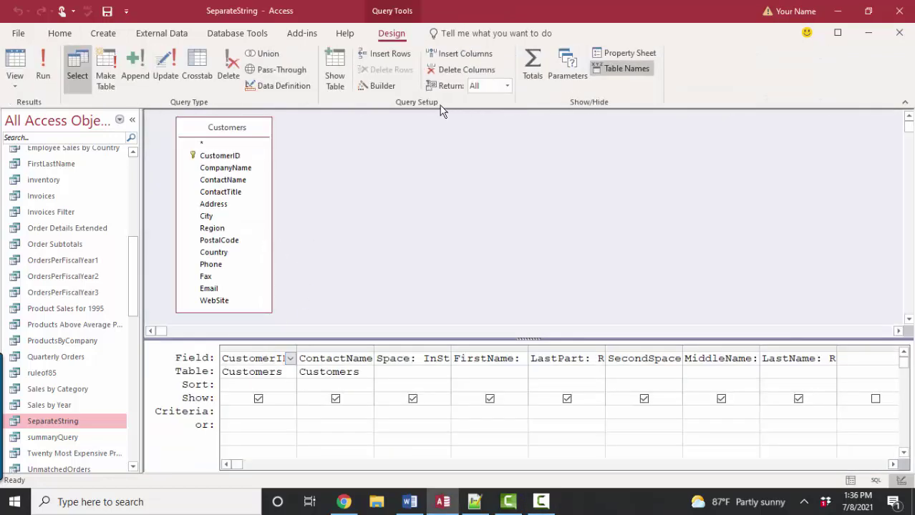
{"action": "left_click", "coordinate": [899, 34]}
{"action": "left_click", "coordinate": [406, 287]}
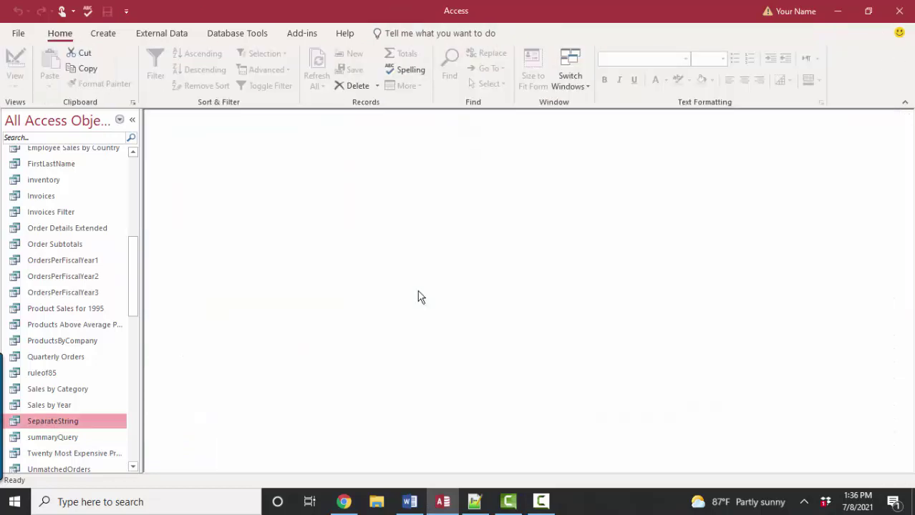
Step: Add the SeparateString query to the Relationships window, enlarge it to show all fields and place it beside Customers
{"action": "left_click", "coordinate": [237, 33]}
{"action": "left_click", "coordinate": [139, 68]}
{"action": "left_click", "coordinate": [851, 148]}
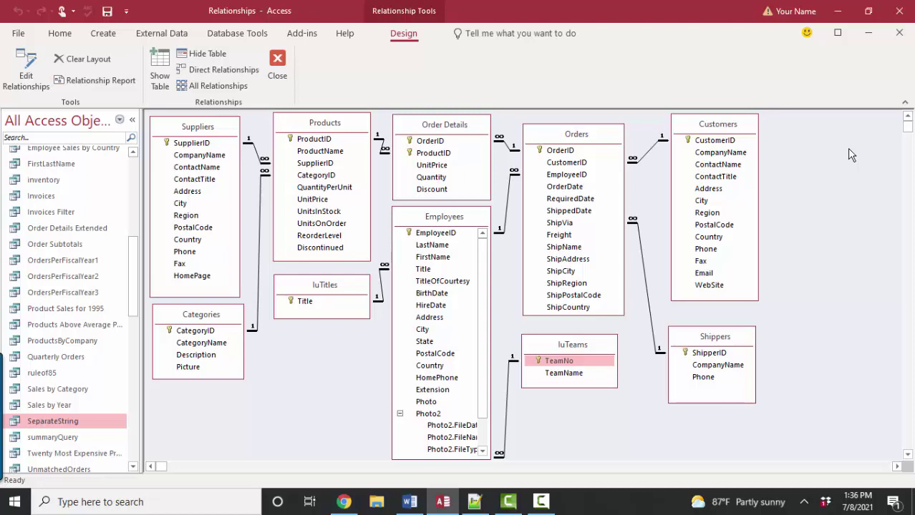
{"action": "left_click_drag", "start_coordinate": [92, 421], "coordinate": [811, 142]}
{"action": "left_click_drag", "start_coordinate": [832, 224], "coordinate": [831, 307]}
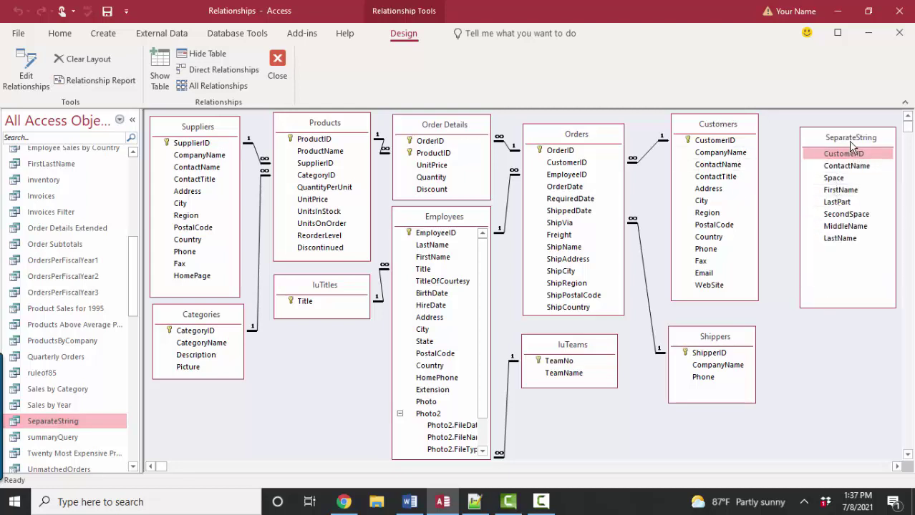
{"action": "mouse_move", "coordinate": [849, 145]}
{"action": "left_mouse_down"}
{"action": "mouse_move", "coordinate": [832, 136]}
{"action": "mouse_move", "coordinate": [839, 133]}
{"action": "left_mouse_up"}
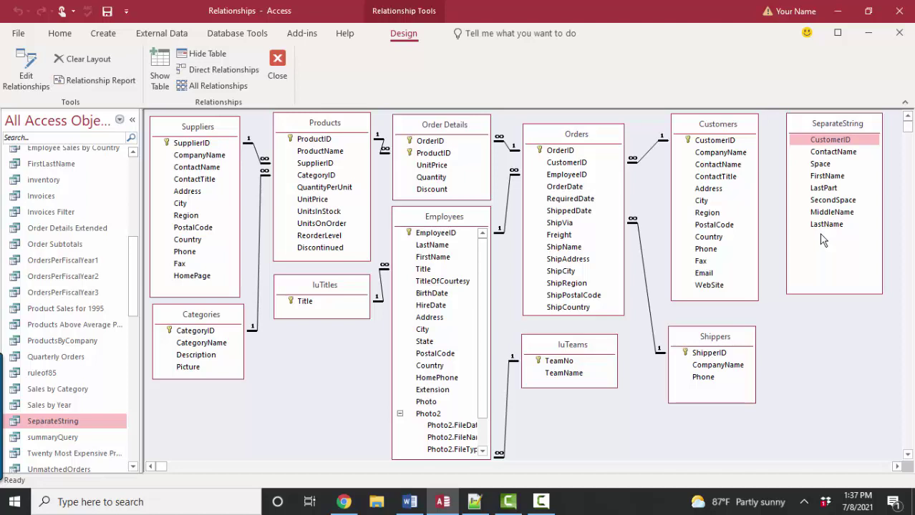
Step: Create a relationship from CustomerID in Customers to CustomerID in SeparateString
{"action": "left_click_drag", "start_coordinate": [727, 141], "coordinate": [821, 144]}
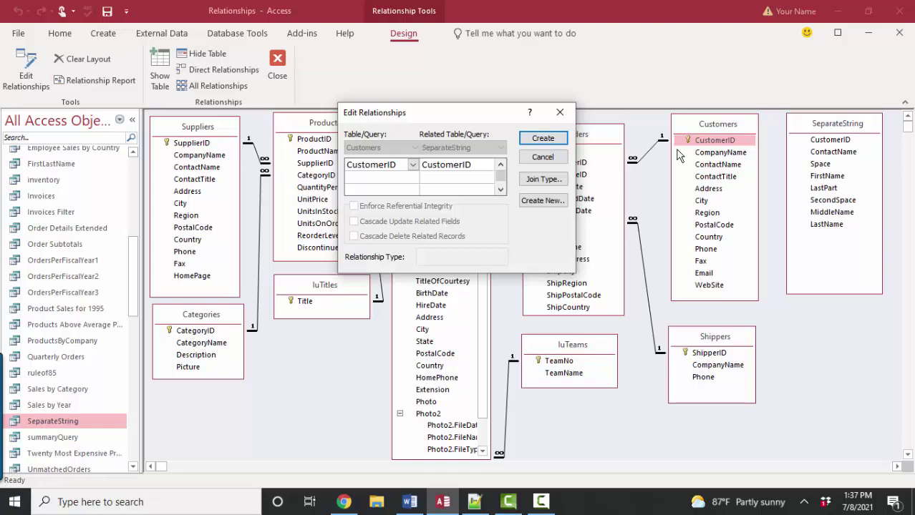
{"action": "left_click", "coordinate": [543, 138]}
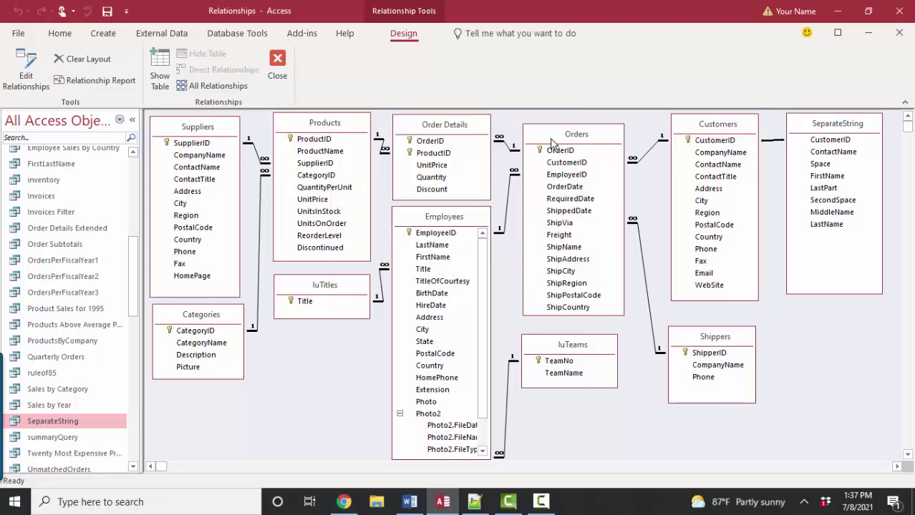
Step: Close the Relationships window, saving the changes to its layout
{"action": "left_click", "coordinate": [810, 130]}
{"action": "left_click_drag", "start_coordinate": [809, 130], "coordinate": [808, 127]}
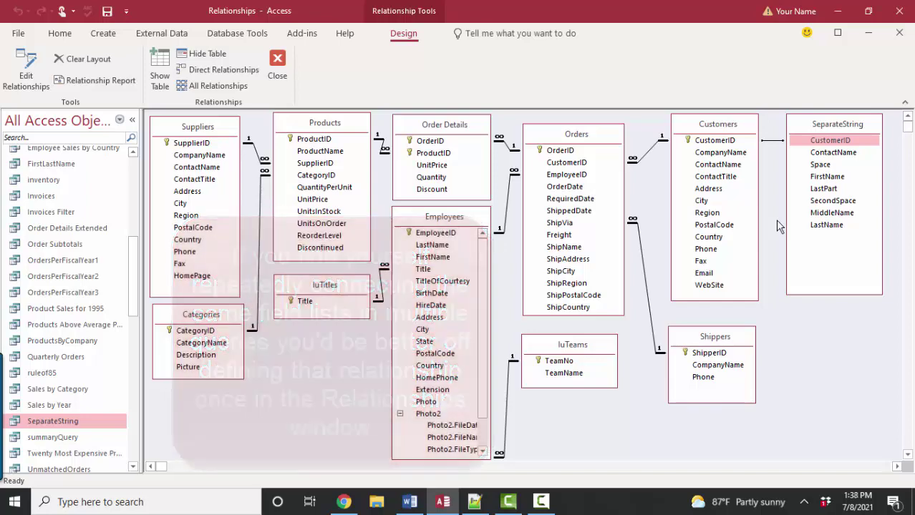
{"action": "left_click", "coordinate": [899, 34]}
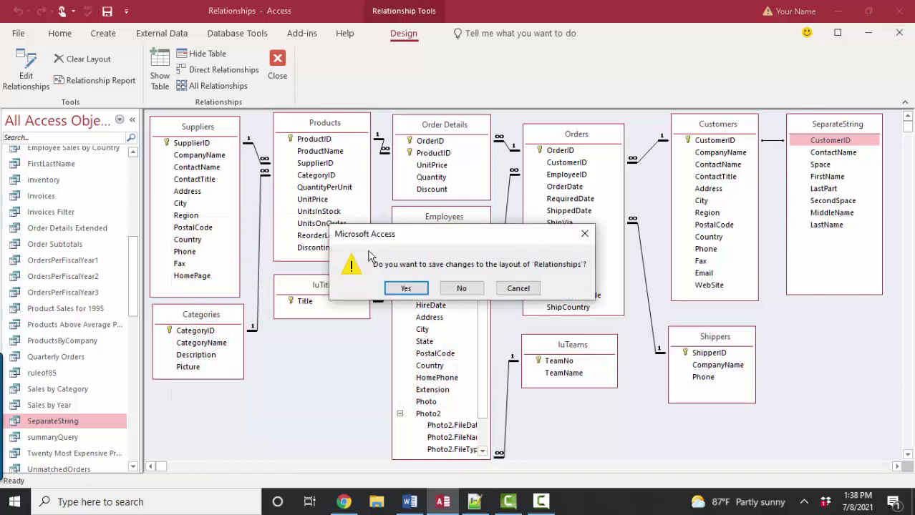
{"action": "left_click", "coordinate": [400, 288]}
Step: Start a new query in Design view with the Customers table and the SeparateString query as its sources
{"action": "left_click", "coordinate": [112, 34]}
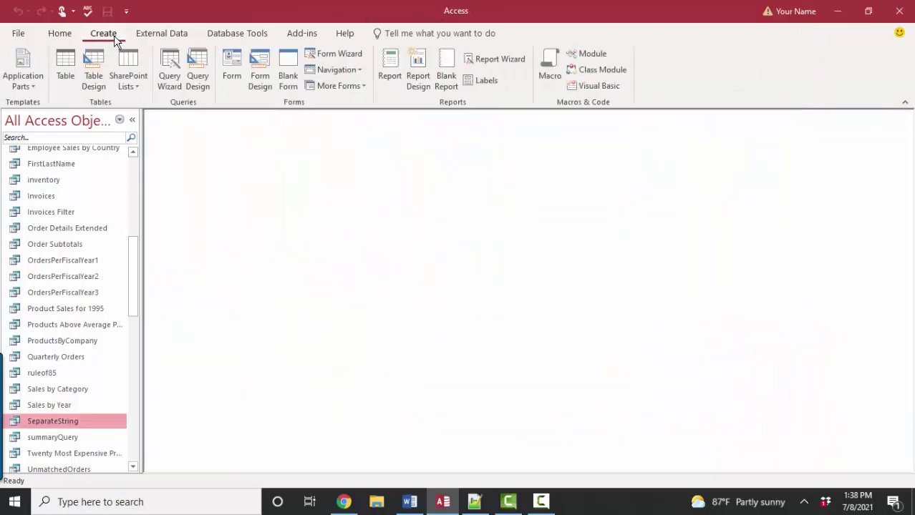
{"action": "left_click", "coordinate": [198, 69]}
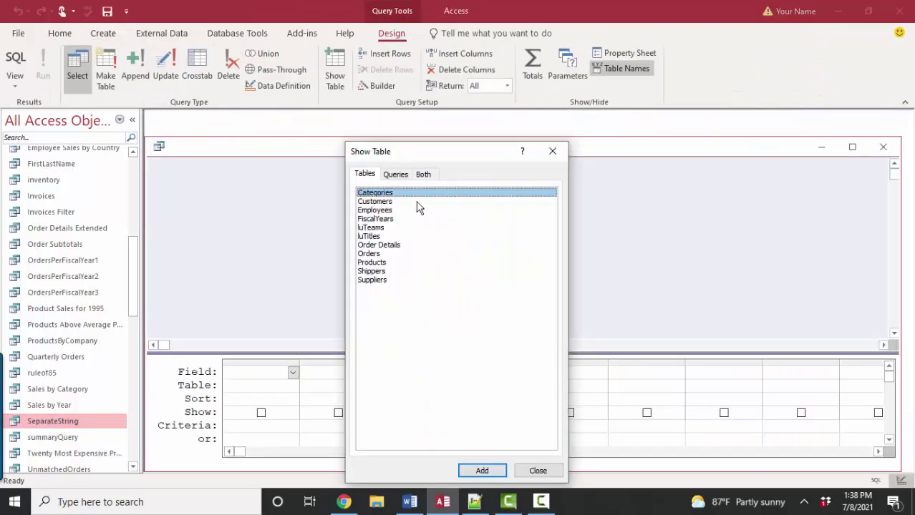
{"action": "double_click", "coordinate": [392, 202]}
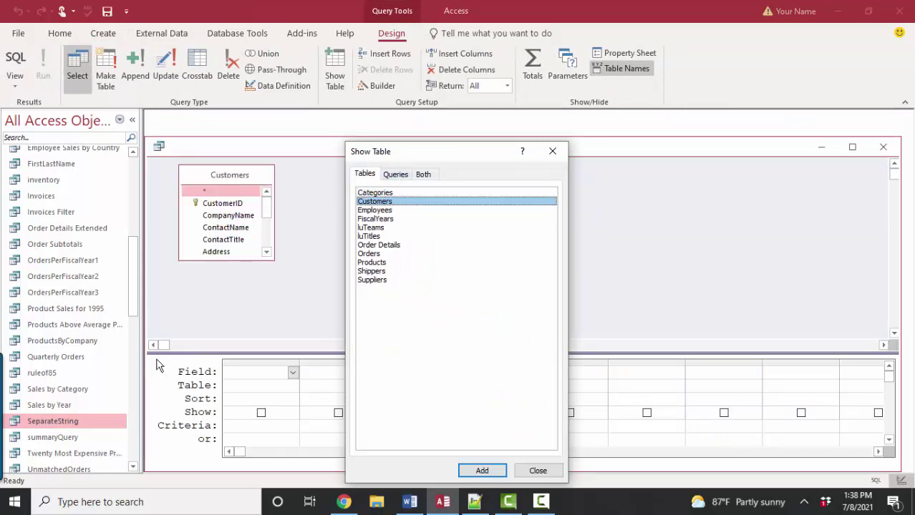
{"action": "left_click", "coordinate": [404, 176]}
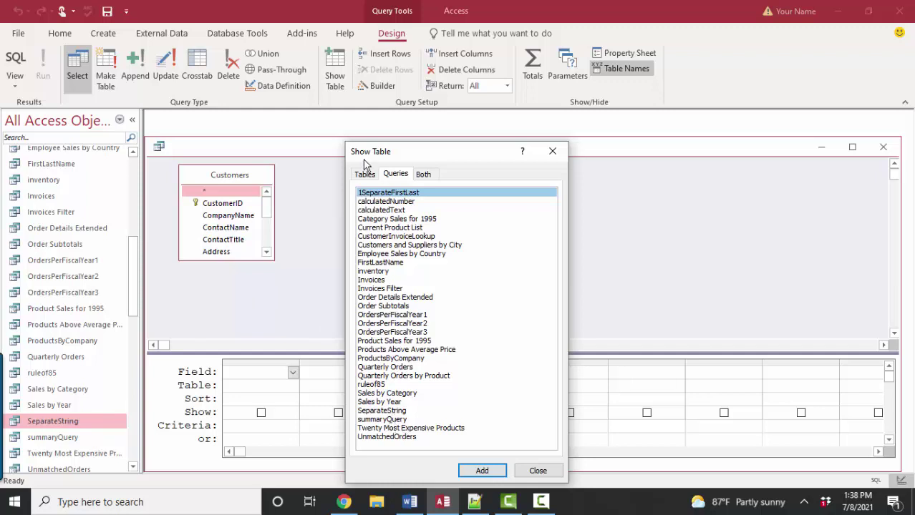
{"action": "double_click", "coordinate": [396, 411]}
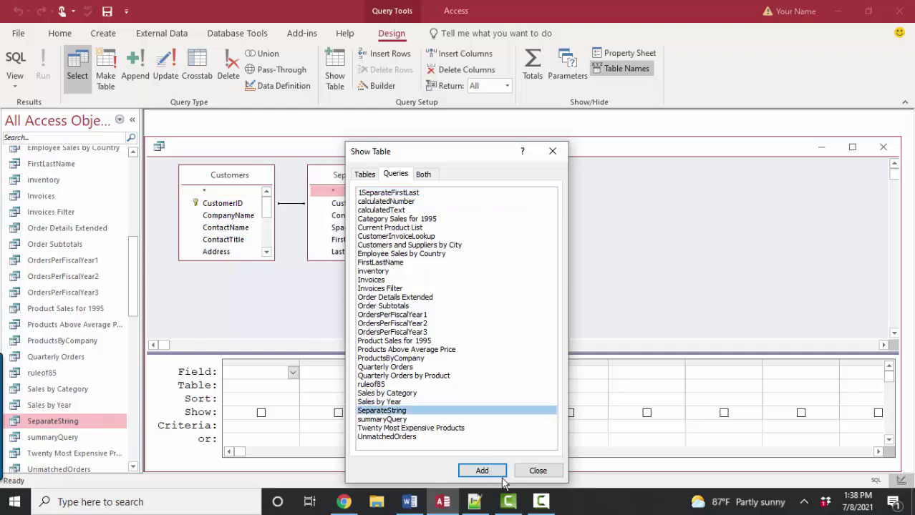
{"action": "left_click", "coordinate": [531, 471]}
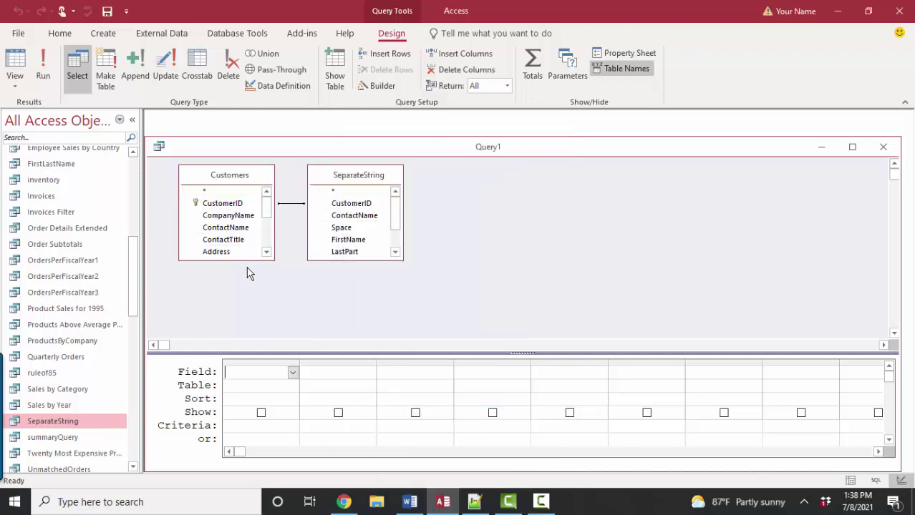
Step: Enlarge both field lists and add CompanyName and ContactName from Customers plus FirstName and LastName from SeparateString to the query grid
{"action": "left_click_drag", "start_coordinate": [246, 261], "coordinate": [239, 334]}
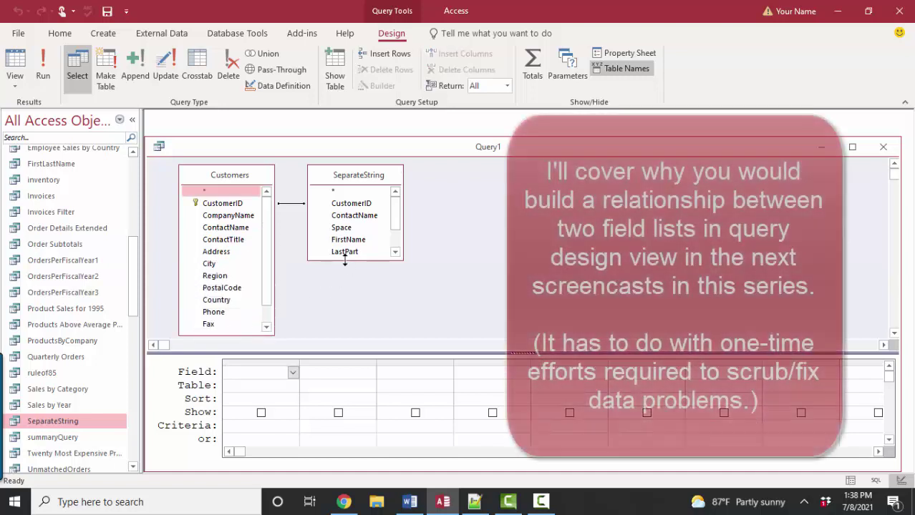
{"action": "left_click_drag", "start_coordinate": [345, 260], "coordinate": [341, 306]}
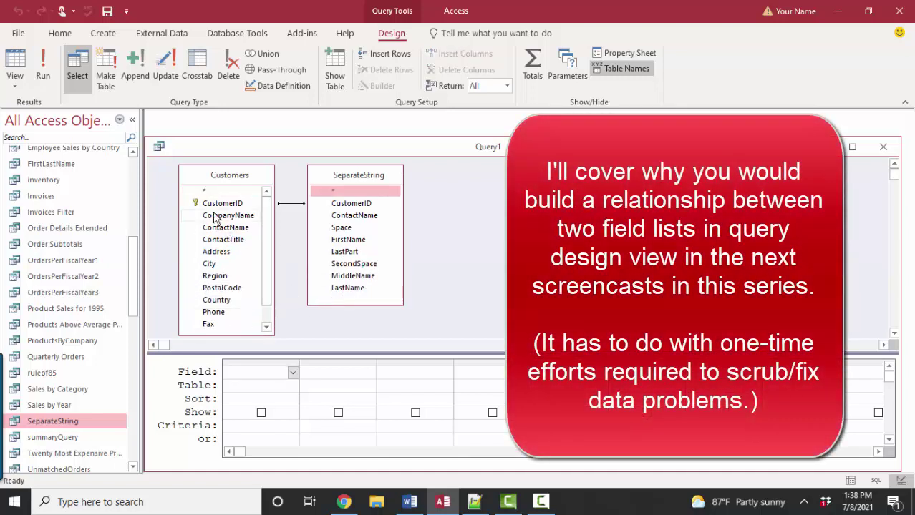
{"action": "mouse_move", "coordinate": [340, 258]}
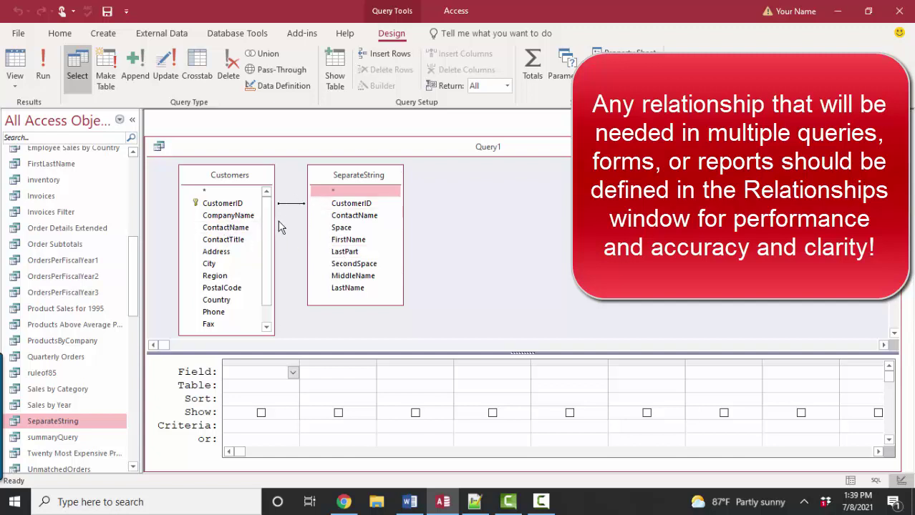
{"action": "double_click", "coordinate": [246, 216]}
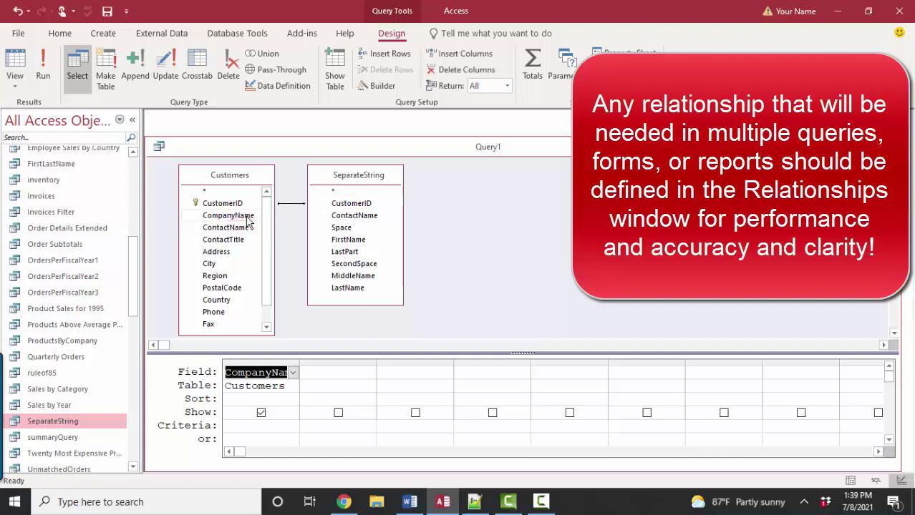
{"action": "double_click", "coordinate": [244, 230]}
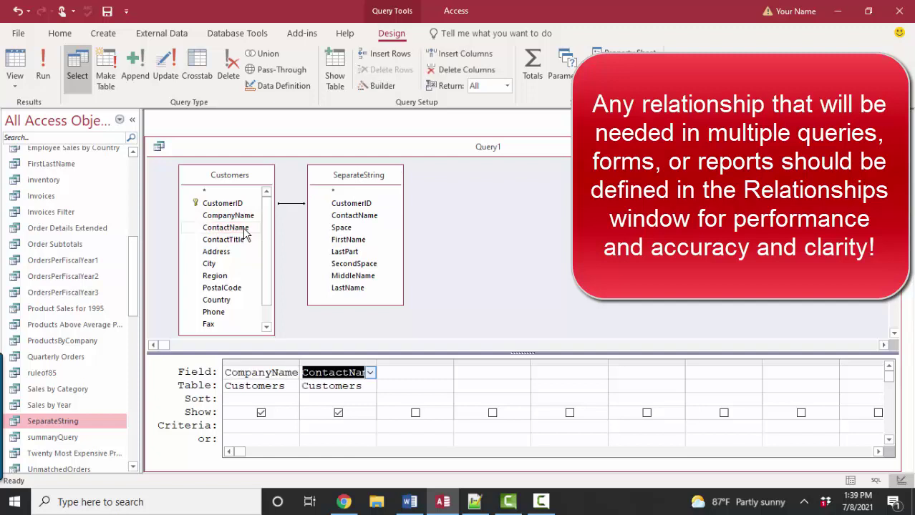
{"action": "double_click", "coordinate": [350, 241]}
{"action": "double_click", "coordinate": [363, 290]}
Step: Sort the query in ascending order by LastName, run it and select the LastName column in the datasheet
{"action": "left_click", "coordinate": [528, 399]}
{"action": "left_click", "coordinate": [525, 399]}
{"action": "left_click", "coordinate": [524, 416]}
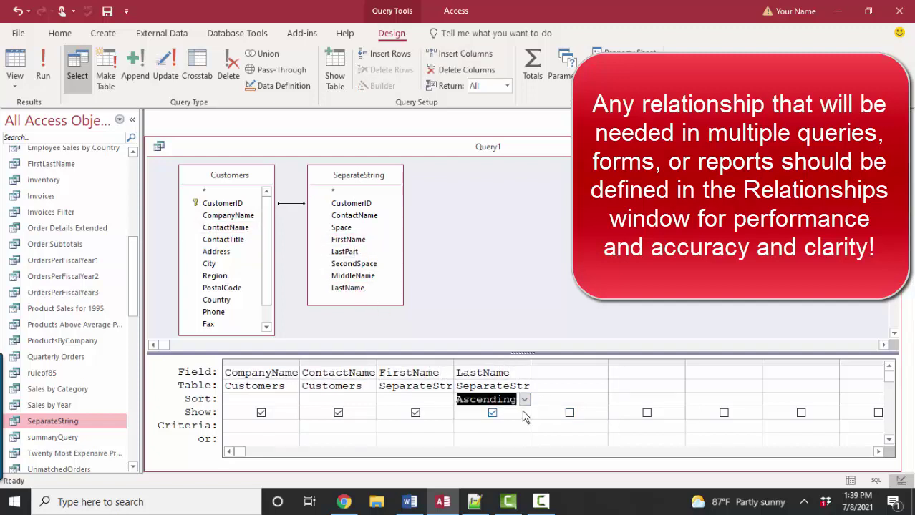
{"action": "left_click", "coordinate": [43, 71]}
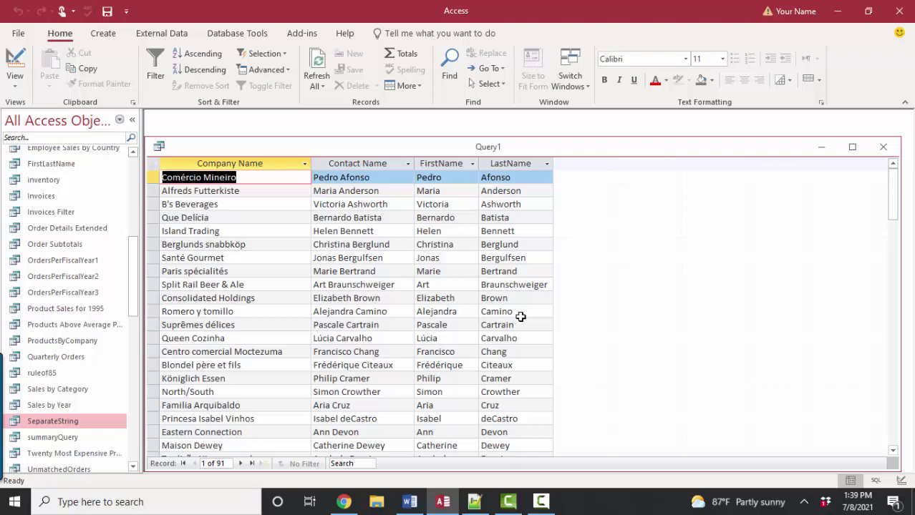
{"action": "left_click", "coordinate": [531, 163]}
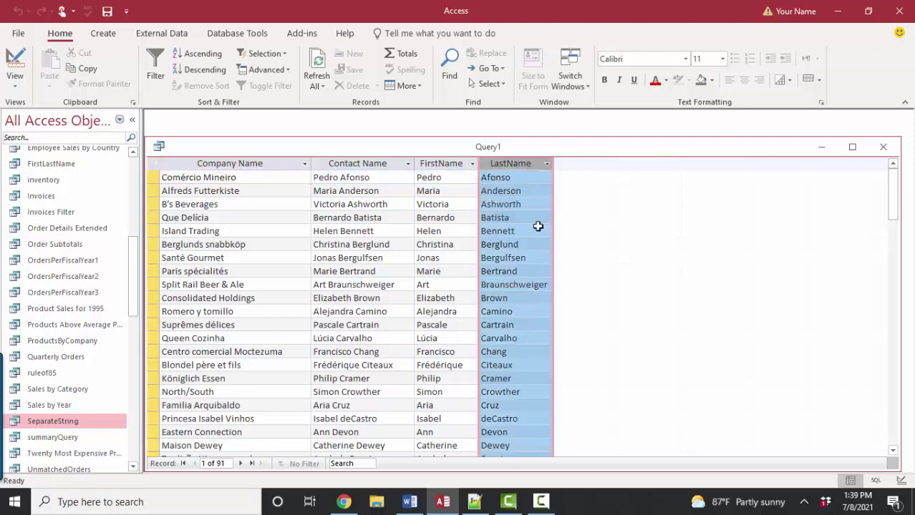
Step: Save the query as SortedCustomerList and close it
{"action": "left_click", "coordinate": [109, 12]}
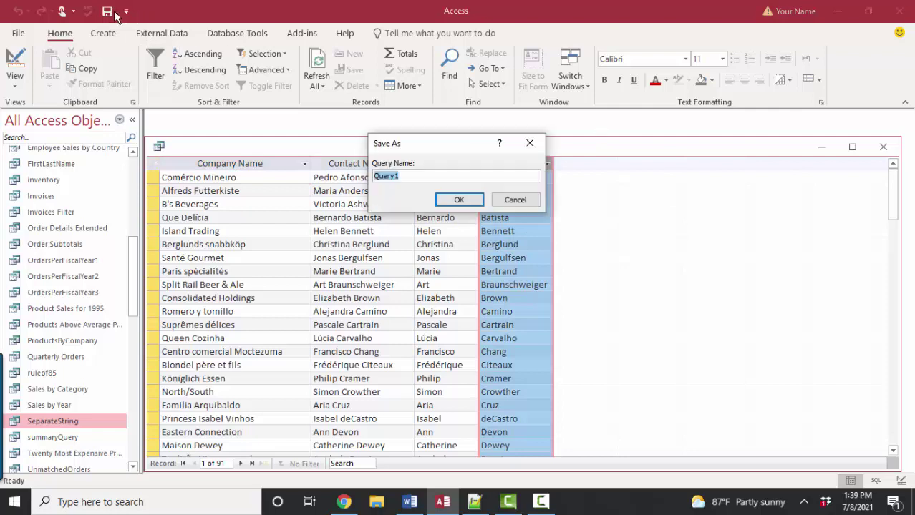
{"action": "type", "text": "SortedCustomerList"}
{"action": "key", "text": "Return"}
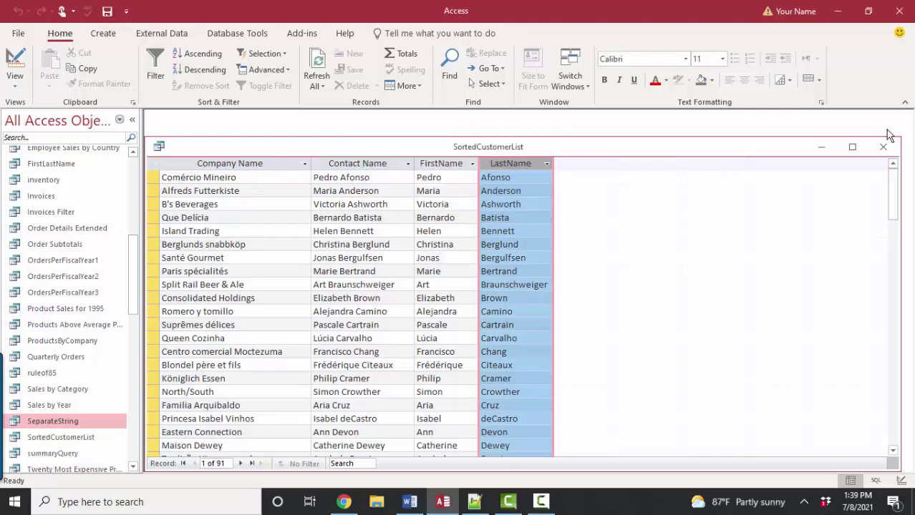
{"action": "left_click", "coordinate": [883, 148]}
Step: Reopen the Relationships window and maximize it
{"action": "left_click", "coordinate": [238, 34]}
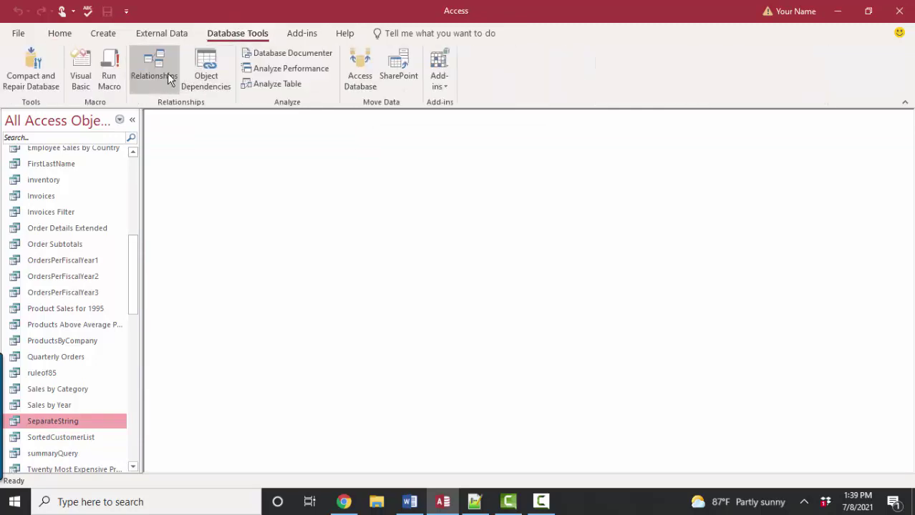
{"action": "left_click", "coordinate": [165, 79]}
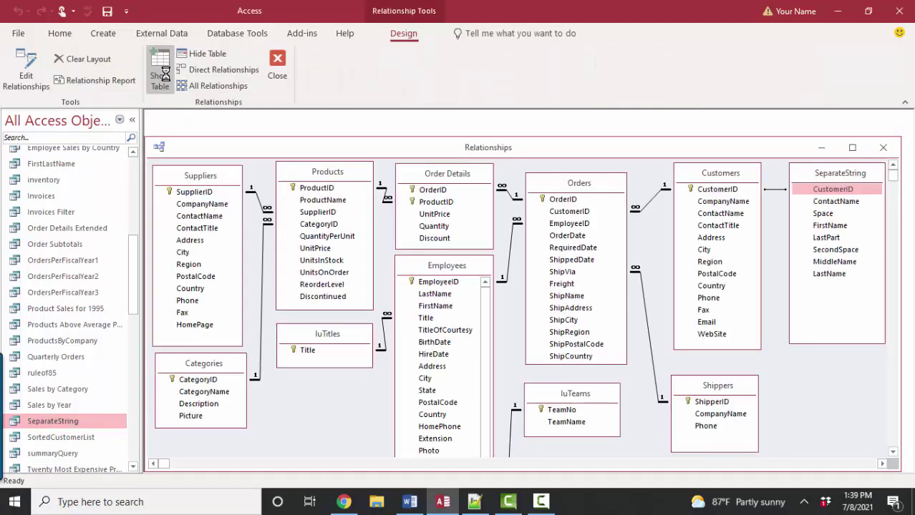
{"action": "left_click", "coordinate": [852, 147]}
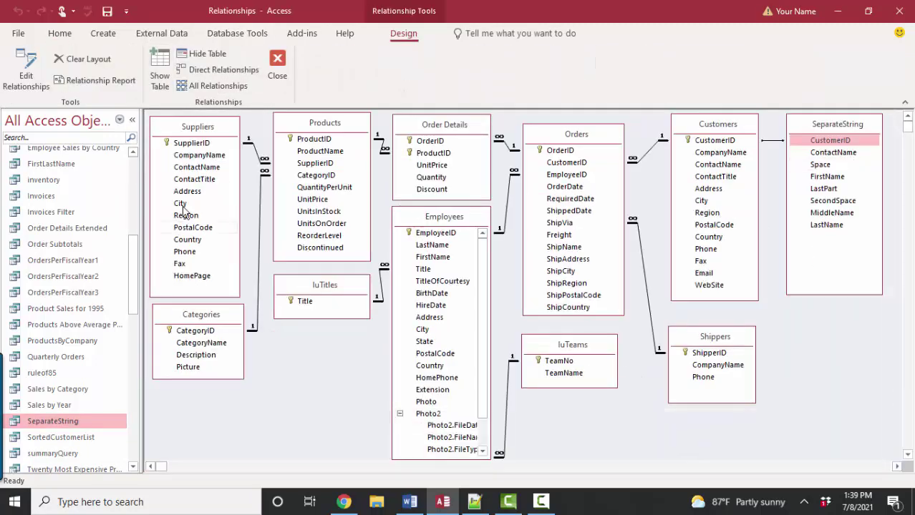
Step: Open the Categories and Customers tables in Datasheet view
{"action": "scroll", "coordinate": [138, 174], "scroll_direction": "up", "scroll_amount": 7}
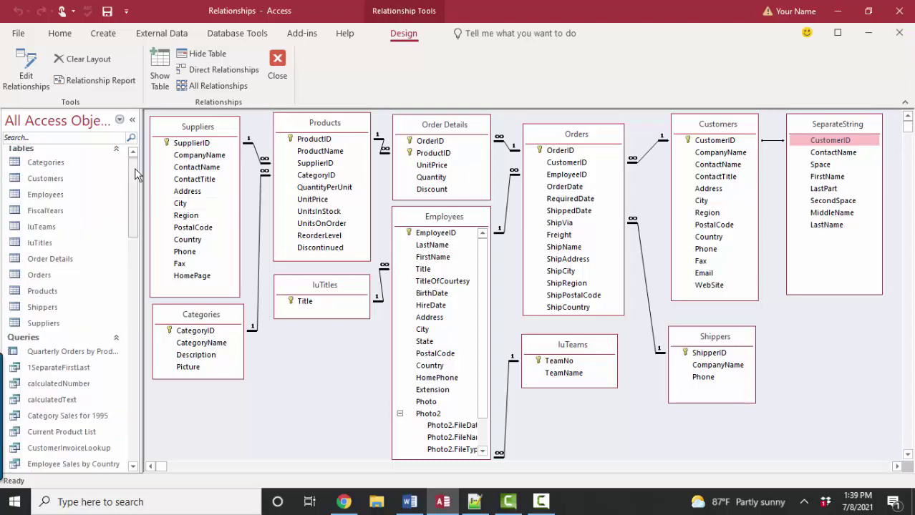
{"action": "double_click", "coordinate": [53, 169]}
{"action": "double_click", "coordinate": [46, 178]}
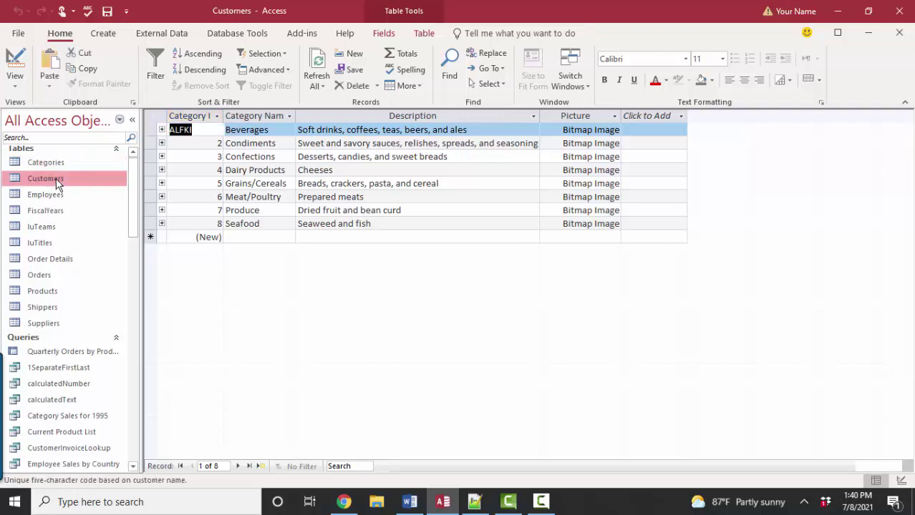
Step: Open the Employees table and move across the first record to its State field
{"action": "left_click", "coordinate": [56, 197]}
{"action": "double_click", "coordinate": [57, 200]}
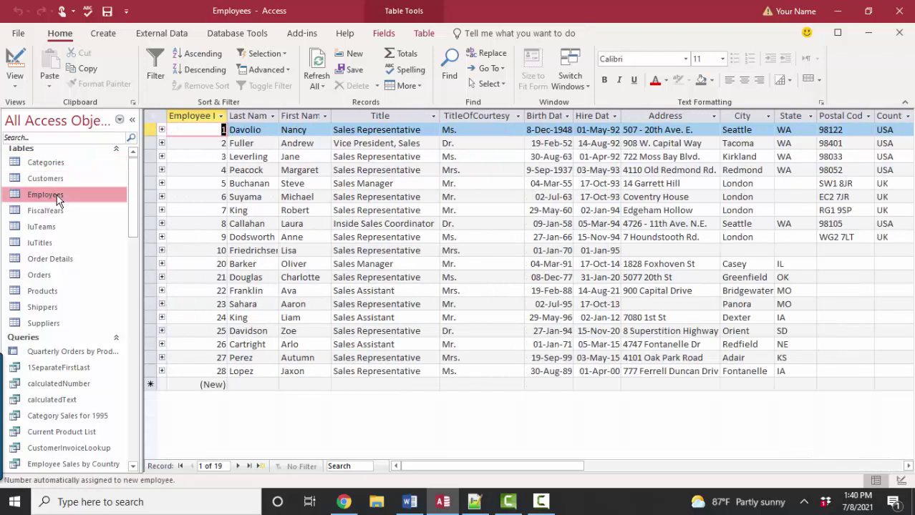
{"action": "key", "text": "Tab"}
{"action": "key", "text": "Tab"}
{"action": "key", "text": "Tab"}
{"action": "key", "text": "Tab"}
{"action": "key", "text": "Tab"}
{"action": "key", "text": "Tab"}
{"action": "key", "text": "Tab"}
{"action": "key", "text": "Tab"}
{"action": "key", "text": "Tab"}
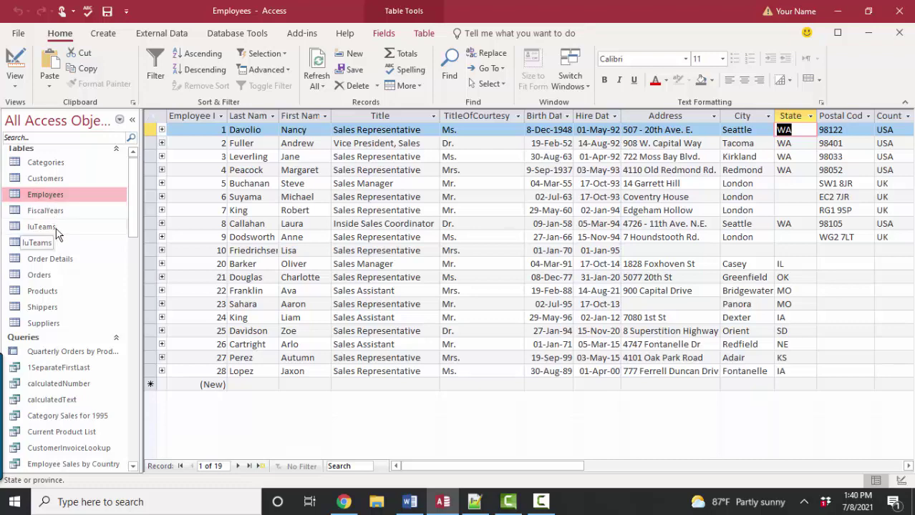
Step: Open the Products table and examine the separate parts of the Quantity Per Unit values, such as the leading count and the package description
{"action": "left_click", "coordinate": [43, 294]}
{"action": "double_click", "coordinate": [44, 296]}
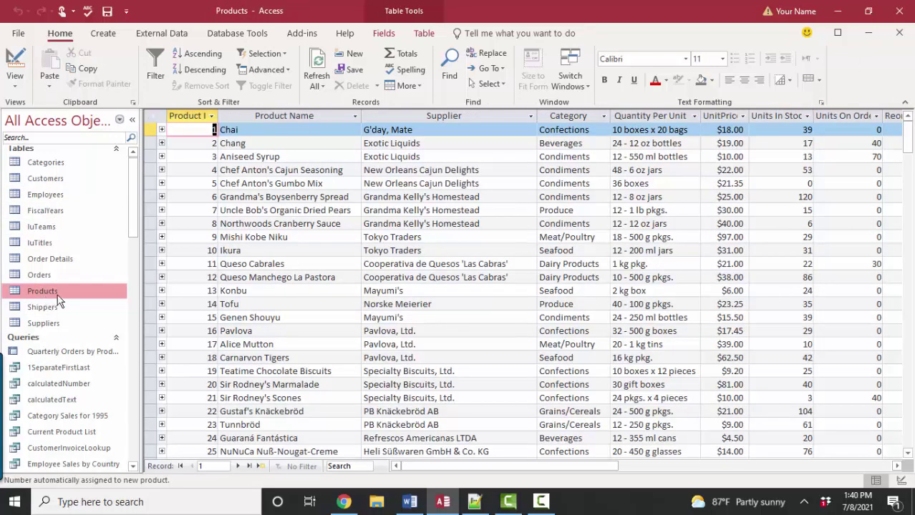
{"action": "left_click", "coordinate": [643, 142]}
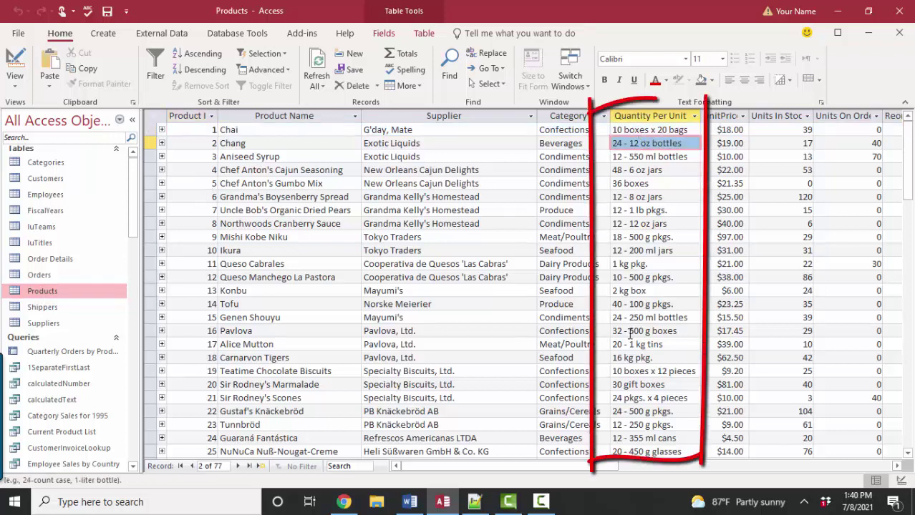
{"action": "double_click", "coordinate": [617, 223]}
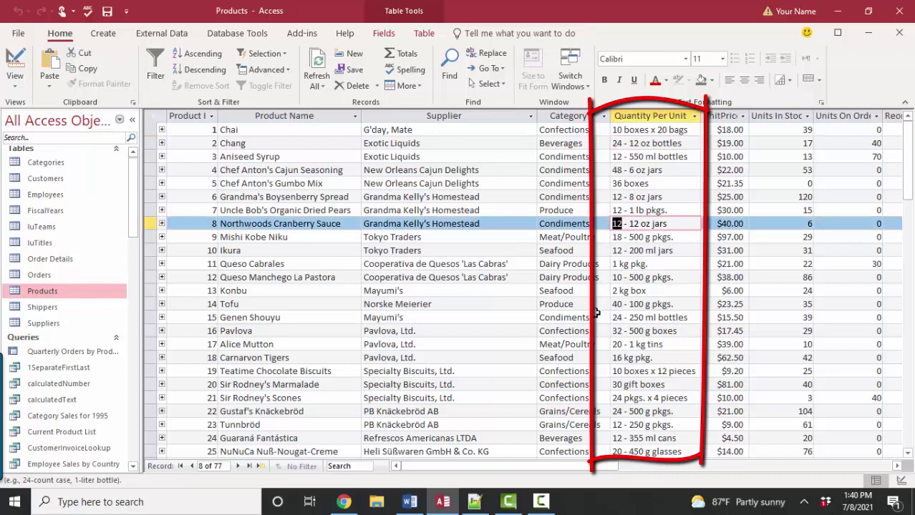
{"action": "left_click_drag", "start_coordinate": [629, 224], "coordinate": [676, 228]}
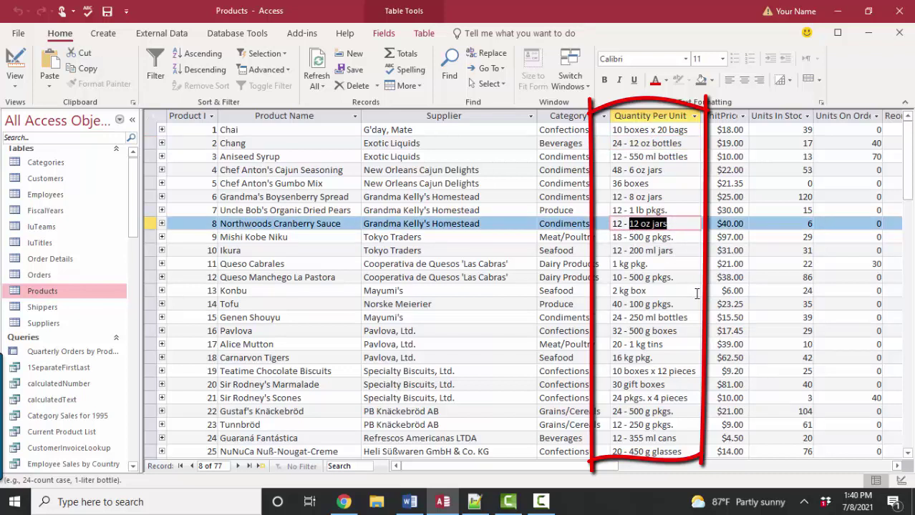
{"action": "double_click", "coordinate": [617, 197]}
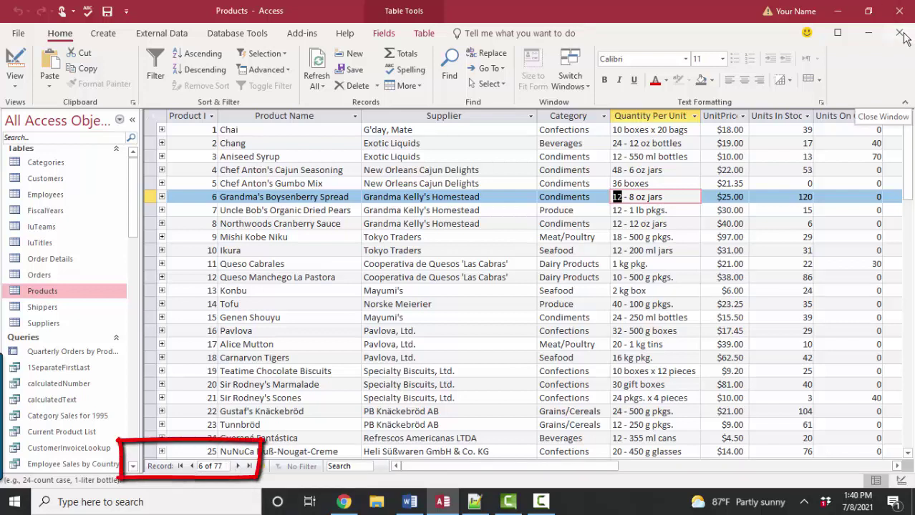
Step: Close the open table datasheets and select the ContactName field of Customers in the Relationships window
{"action": "left_click", "coordinate": [901, 34]}
{"action": "left_click", "coordinate": [900, 34]}
{"action": "left_click", "coordinate": [900, 34]}
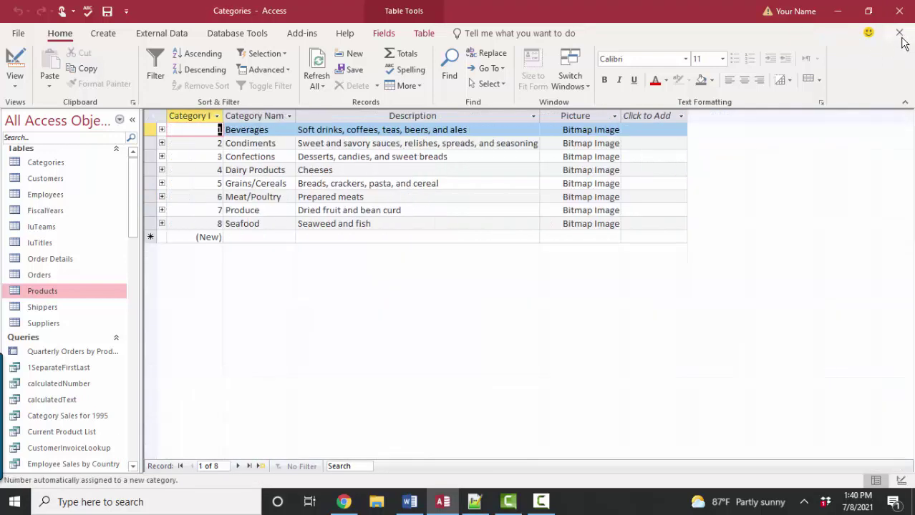
{"action": "left_click", "coordinate": [901, 39]}
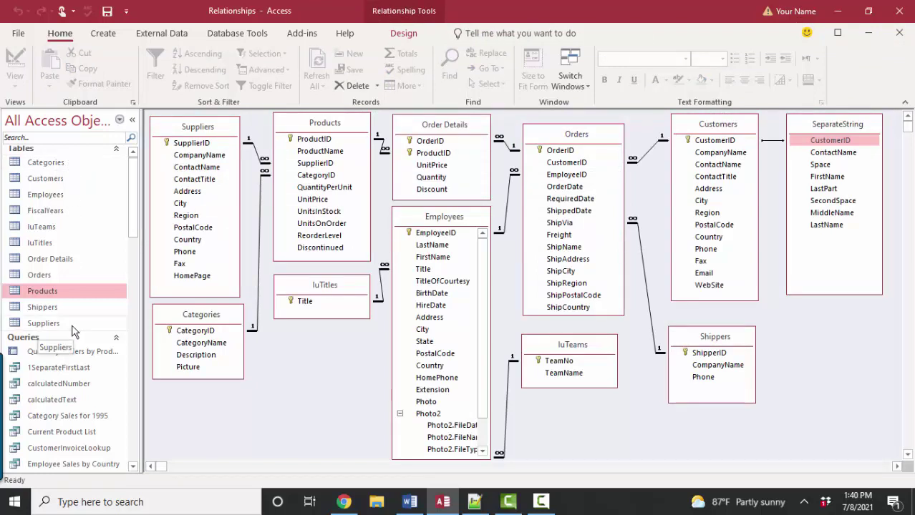
{"action": "left_click", "coordinate": [262, 35]}
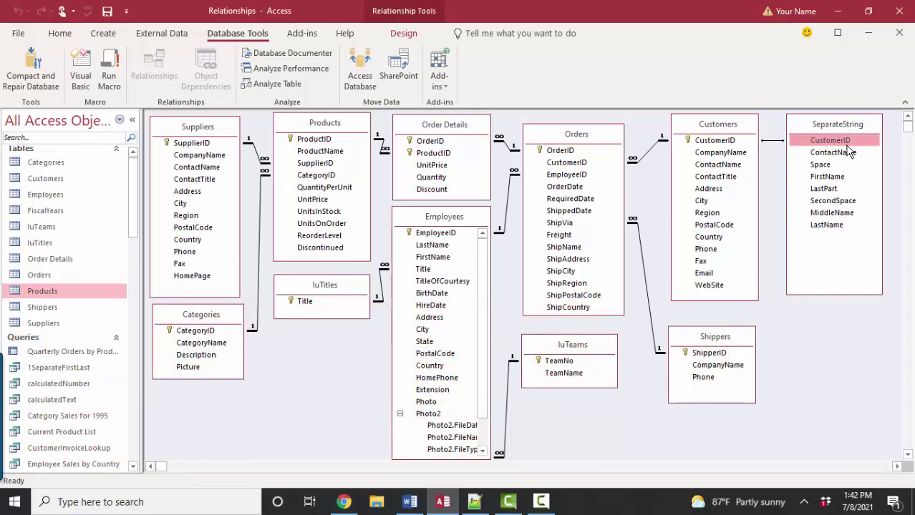
{"action": "left_click", "coordinate": [720, 165]}
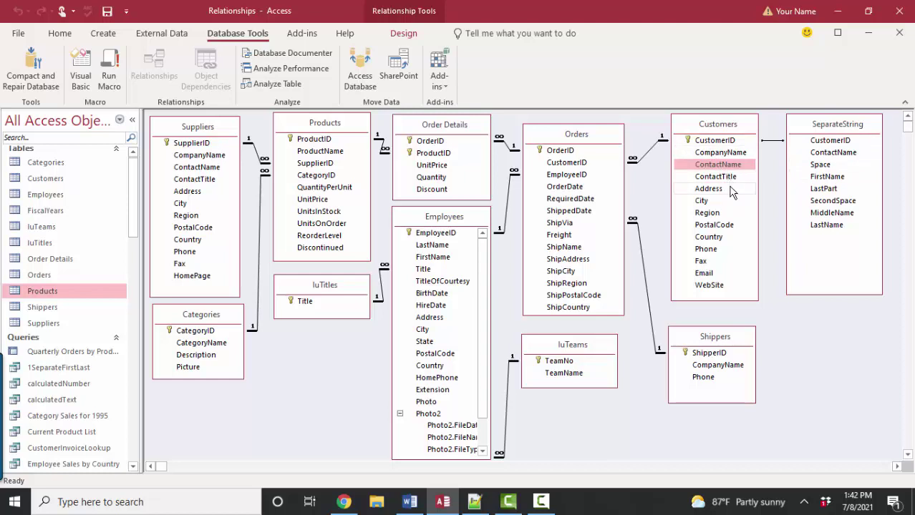